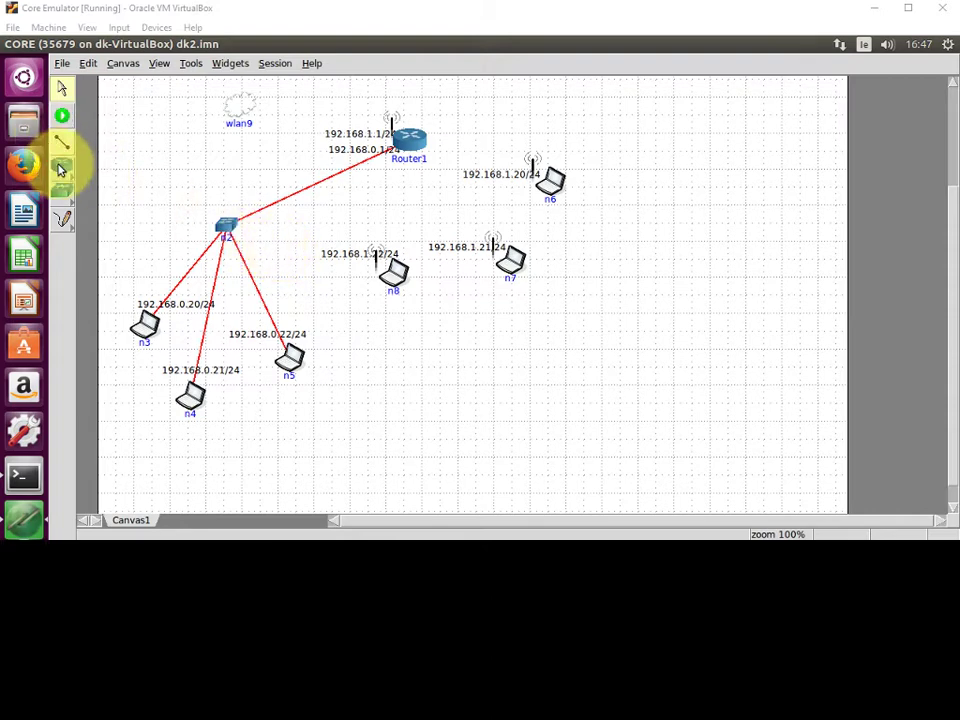
Start the dk2.imn session so its 9 nodes and 8 links are instantiated
{"action": "left_click", "coordinate": [60, 117]}
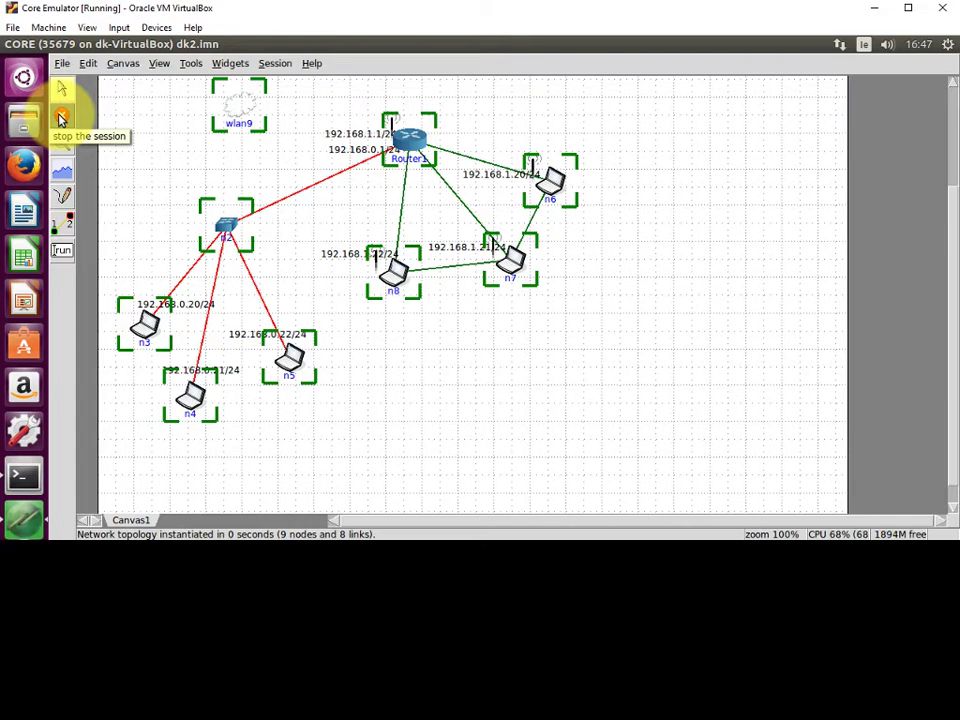
{"action": "left_click", "coordinate": [60, 117]}
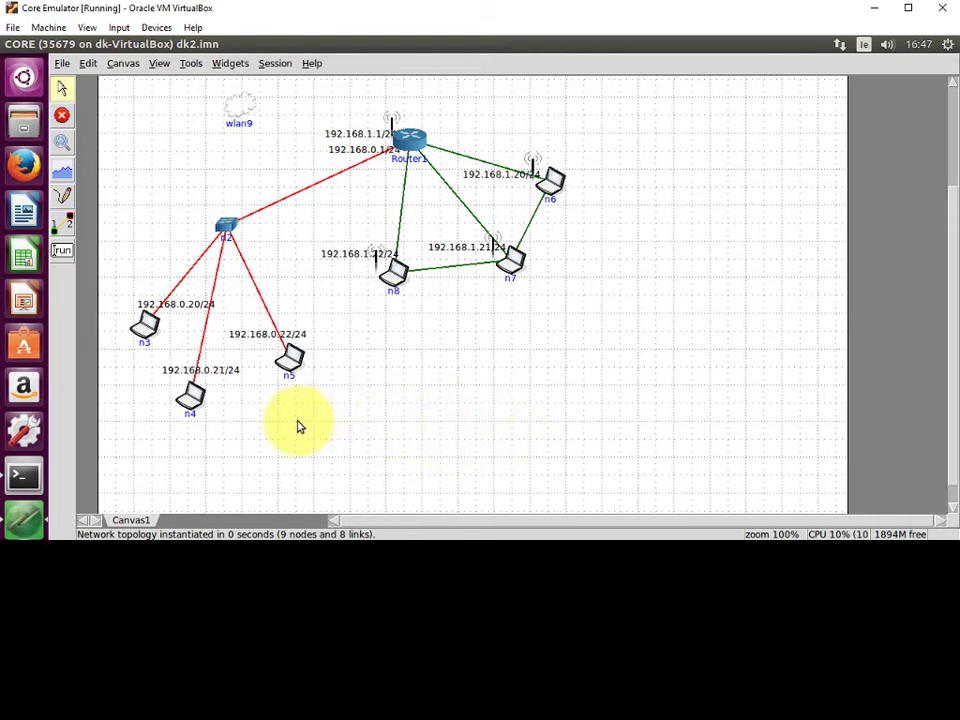
{"action": "right_click", "coordinate": [289, 366]}
Capture node n5's eth0 (192.168.0.22/24) traffic in Wireshark, then return to the CORE canvas
{"action": "mouse_move", "coordinate": [307, 472]}
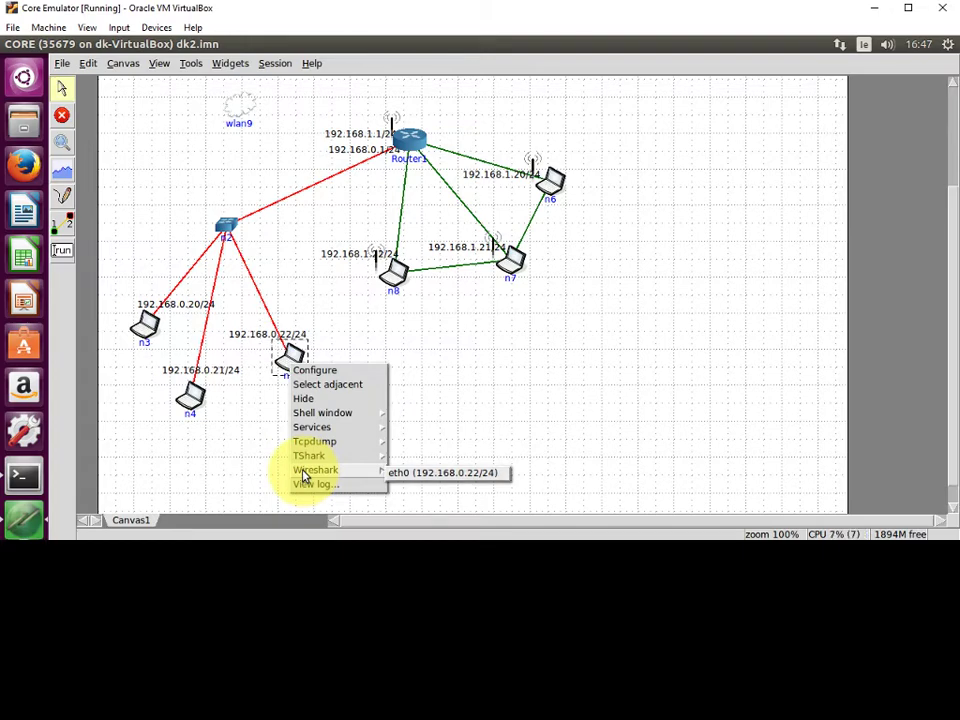
{"action": "left_click", "coordinate": [410, 478]}
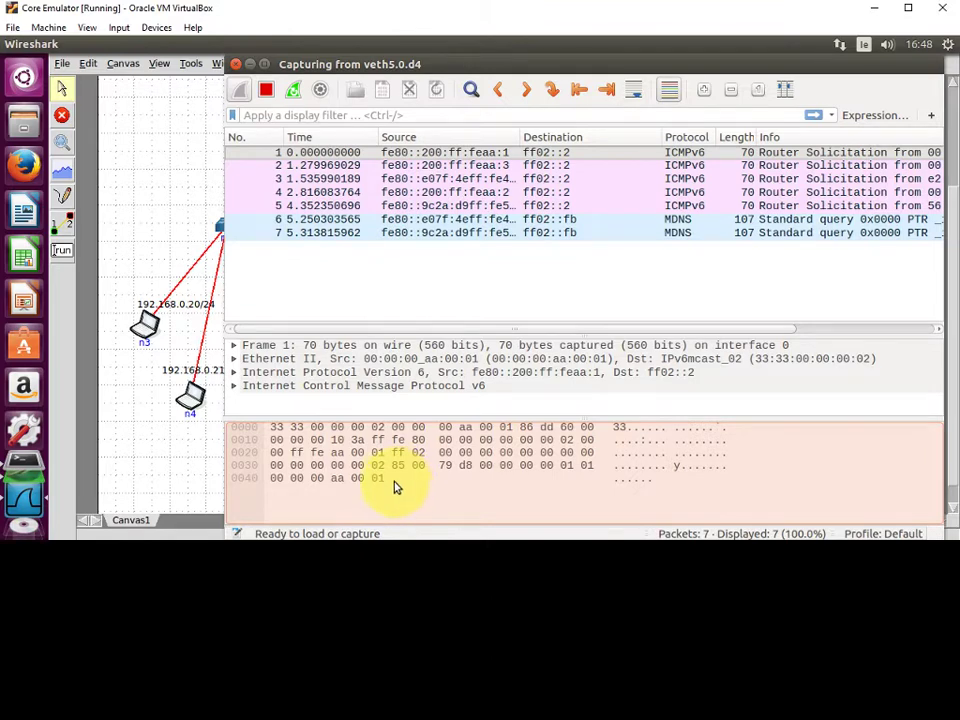
{"action": "left_click", "coordinate": [155, 467]}
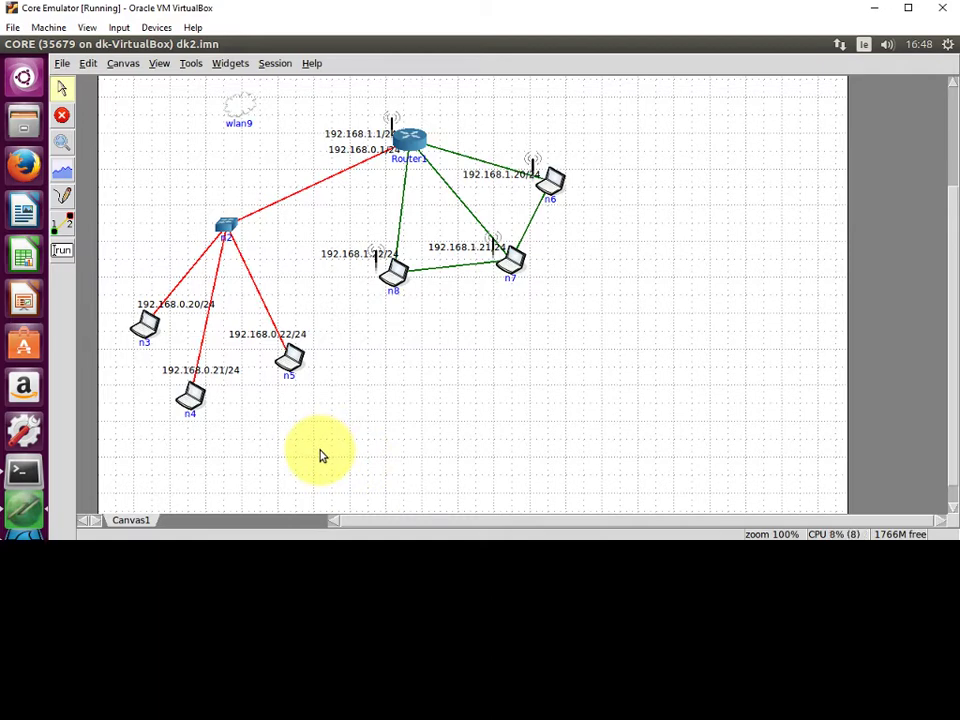
Run a ping from n3 to n8 (192.168.1.22) with the Two-node Tool
{"action": "right_click", "coordinate": [152, 330]}
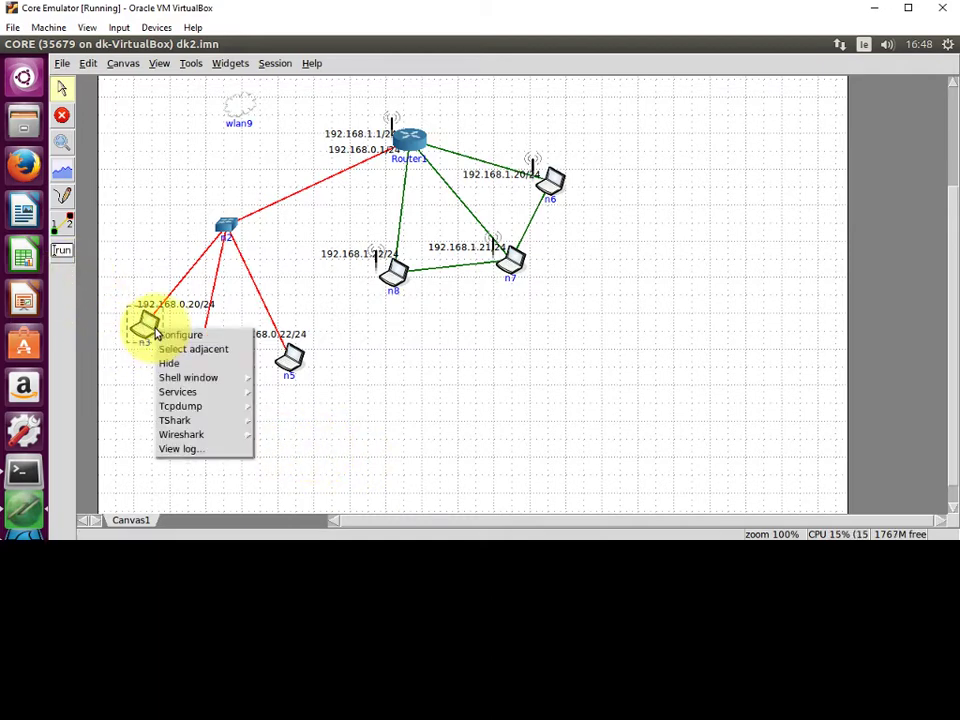
{"action": "left_click", "coordinate": [133, 411]}
{"action": "left_click", "coordinate": [62, 224]}
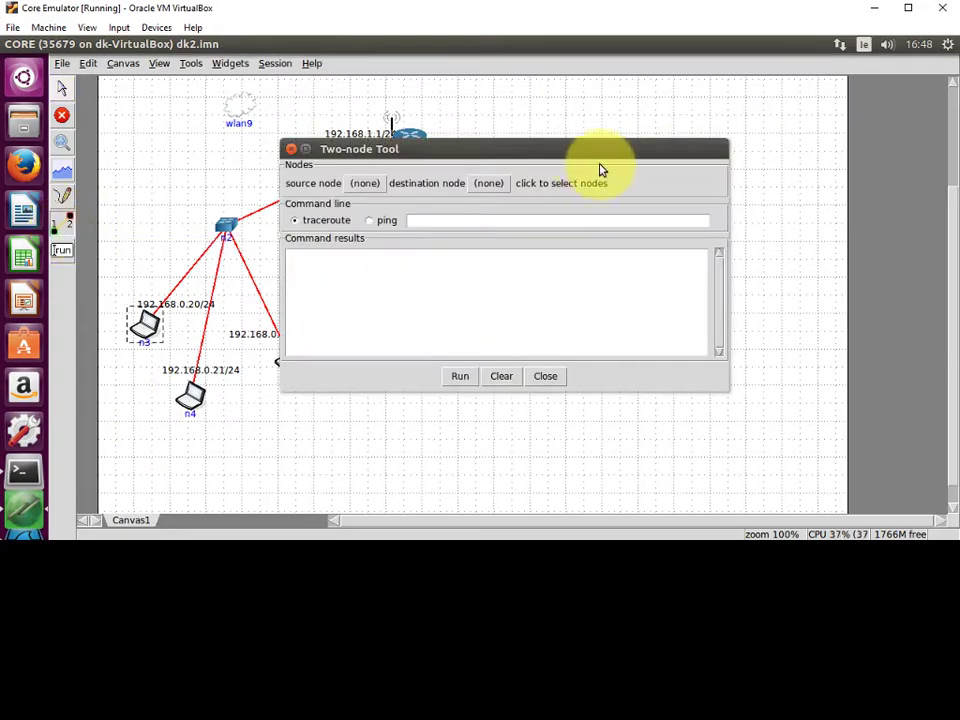
{"action": "left_click_drag", "start_coordinate": [572, 157], "coordinate": [774, 98]}
{"action": "left_click", "coordinate": [568, 124]}
{"action": "left_click", "coordinate": [144, 324]}
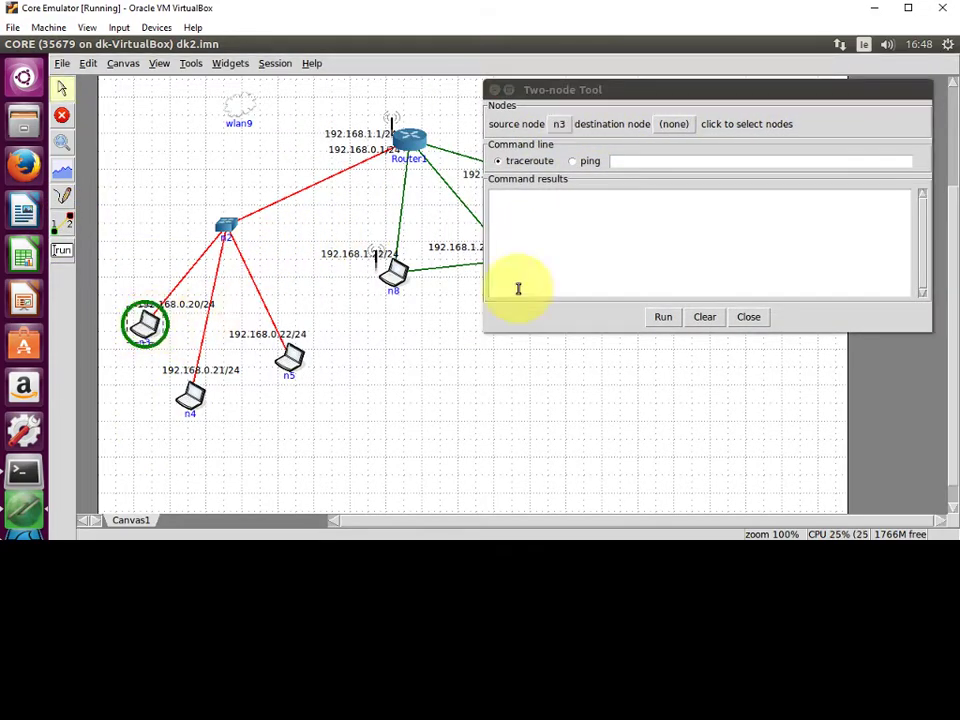
{"action": "left_click", "coordinate": [680, 127]}
{"action": "left_click", "coordinate": [394, 272]}
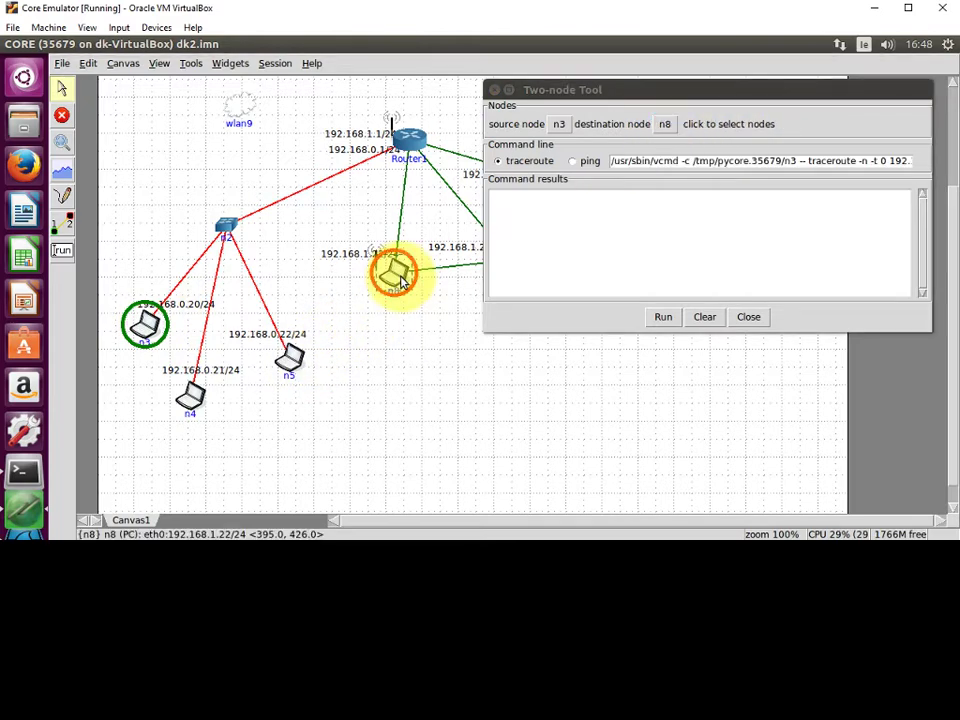
{"action": "left_click", "coordinate": [584, 162]}
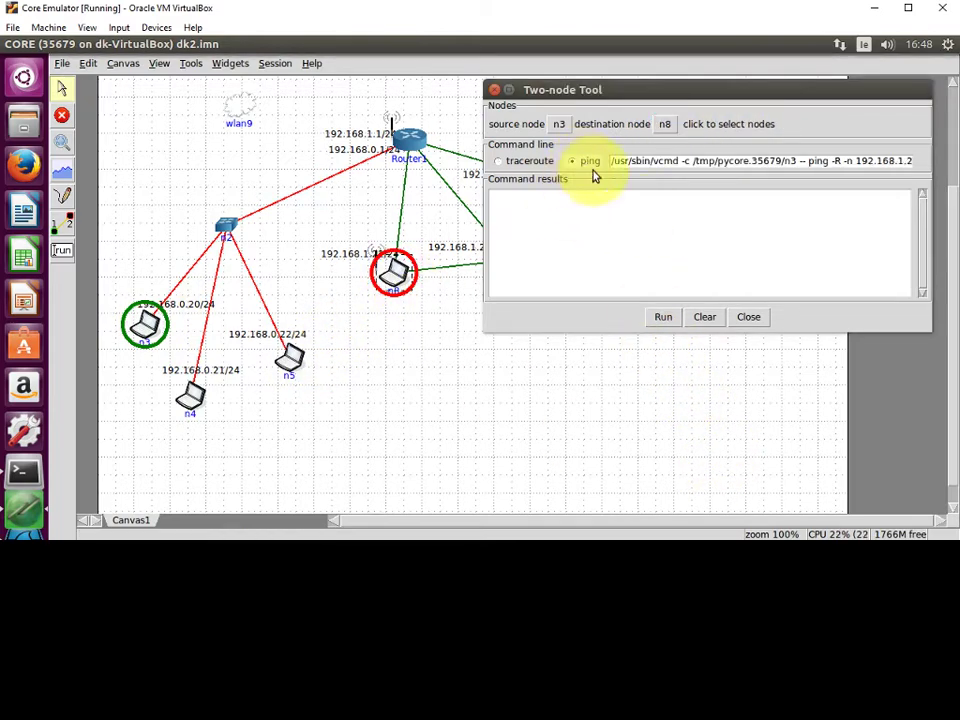
{"action": "left_click", "coordinate": [660, 317]}
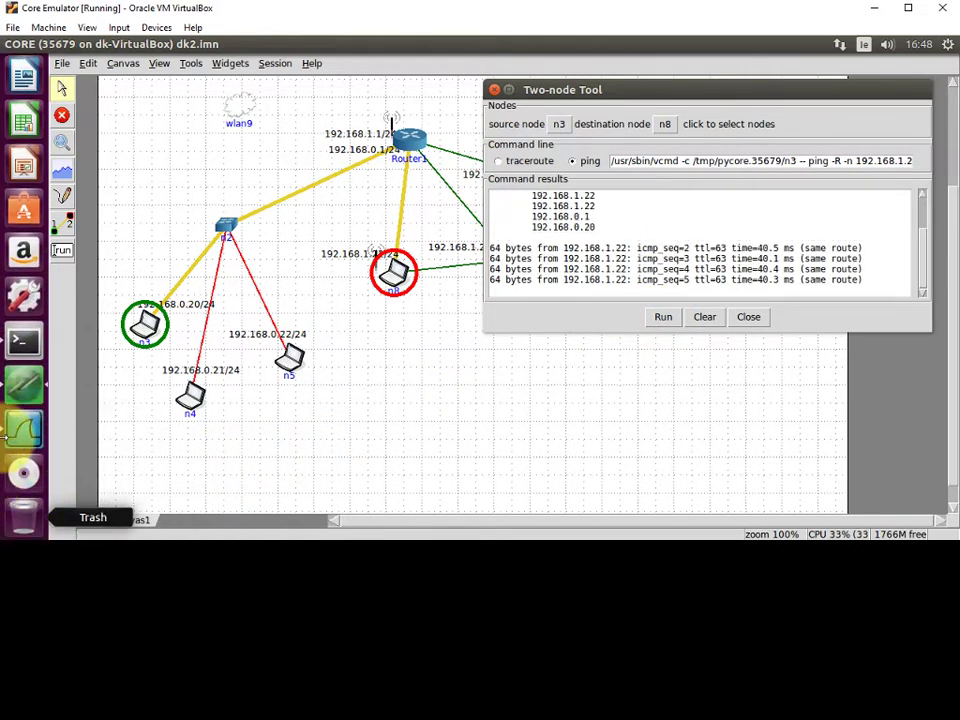
Check the n5 capture's new packets in Wireshark, then close CORE's Two-node ping tool
{"action": "left_click", "coordinate": [27, 430]}
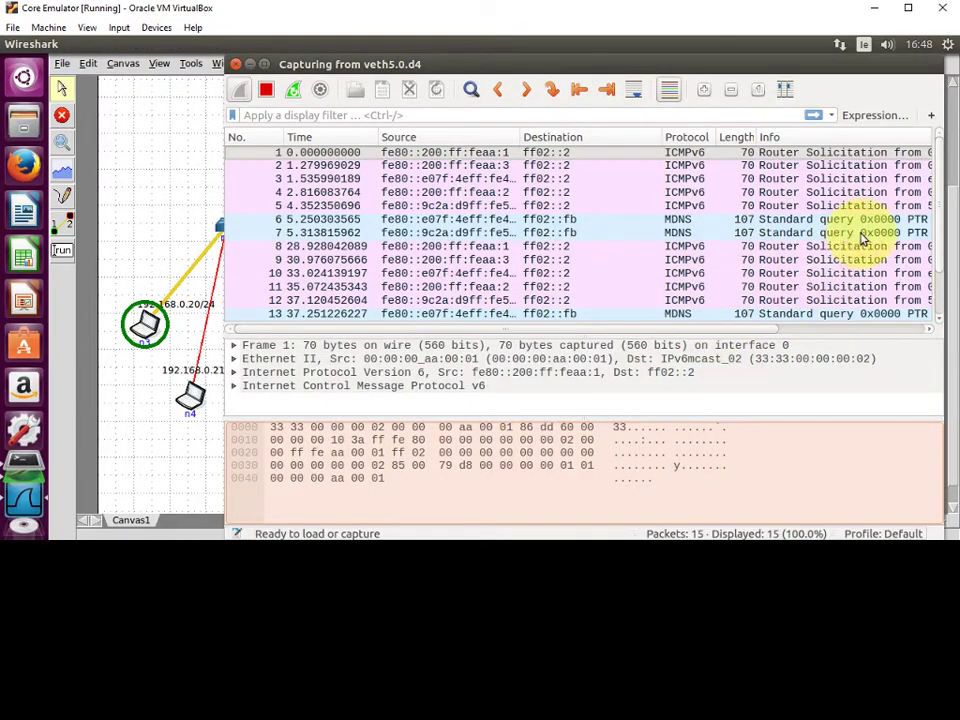
{"action": "scroll", "coordinate": [945, 272], "scroll_direction": "down", "scroll_amount": 1}
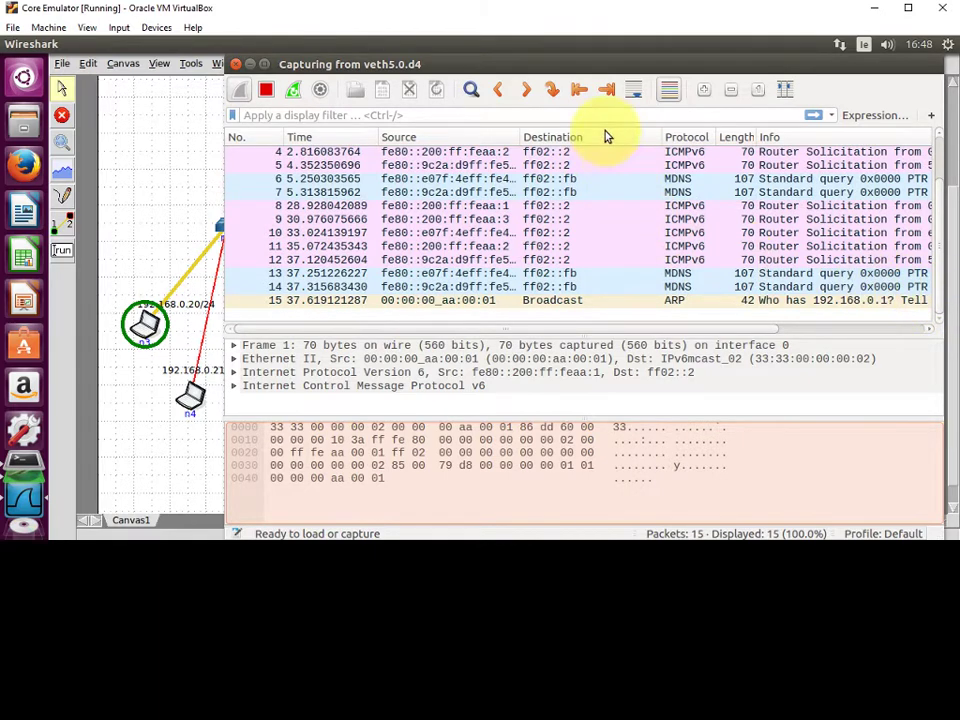
{"action": "left_click", "coordinate": [165, 198]}
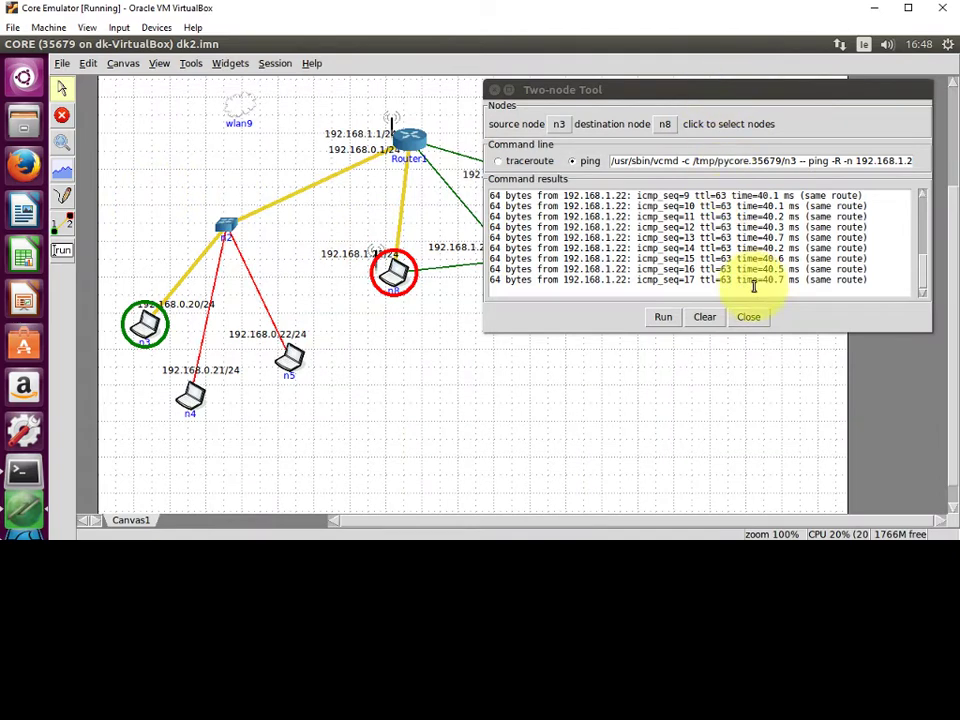
{"action": "left_click", "coordinate": [752, 318]}
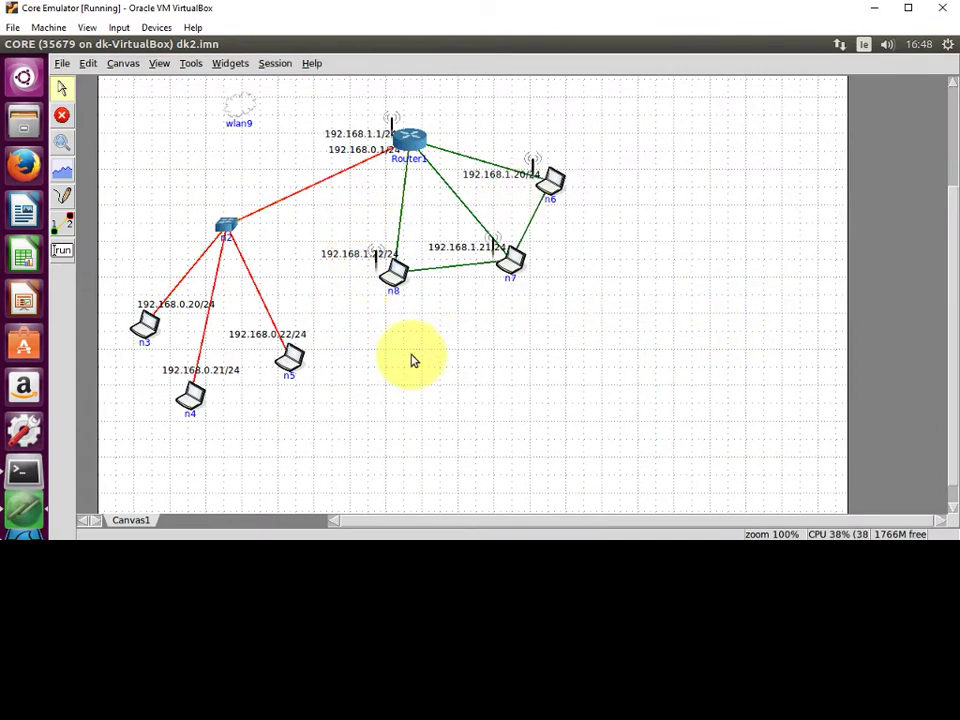
{"action": "scroll", "coordinate": [27, 490], "scroll_direction": "down", "scroll_amount": 3}
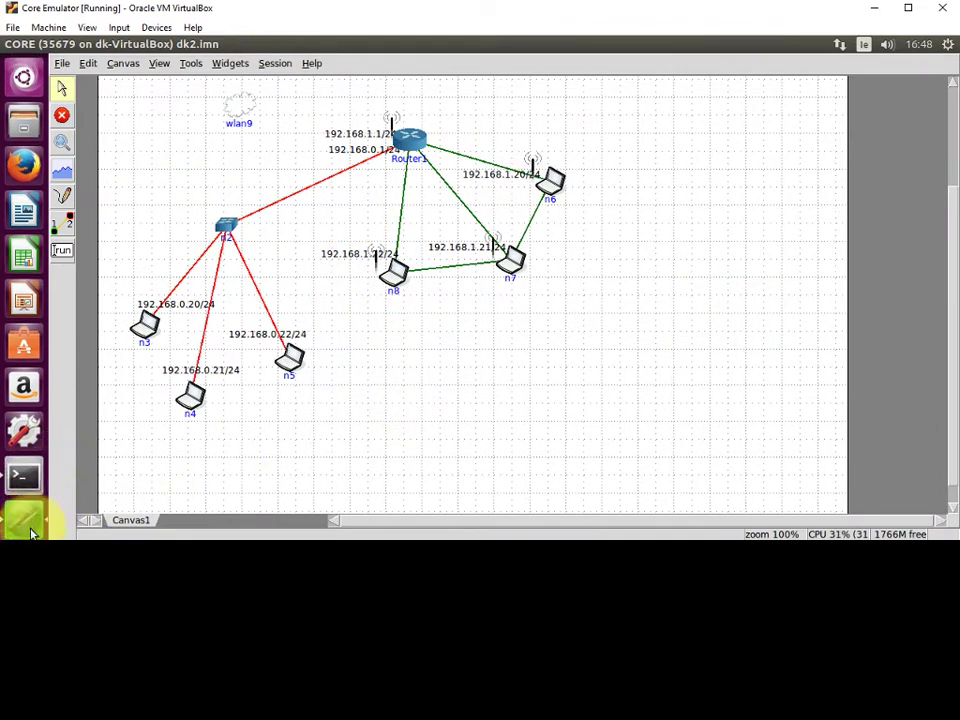
Stop the n5 capture at 15 packets and open ARP packet 15 in its own window
{"action": "left_click", "coordinate": [24, 430]}
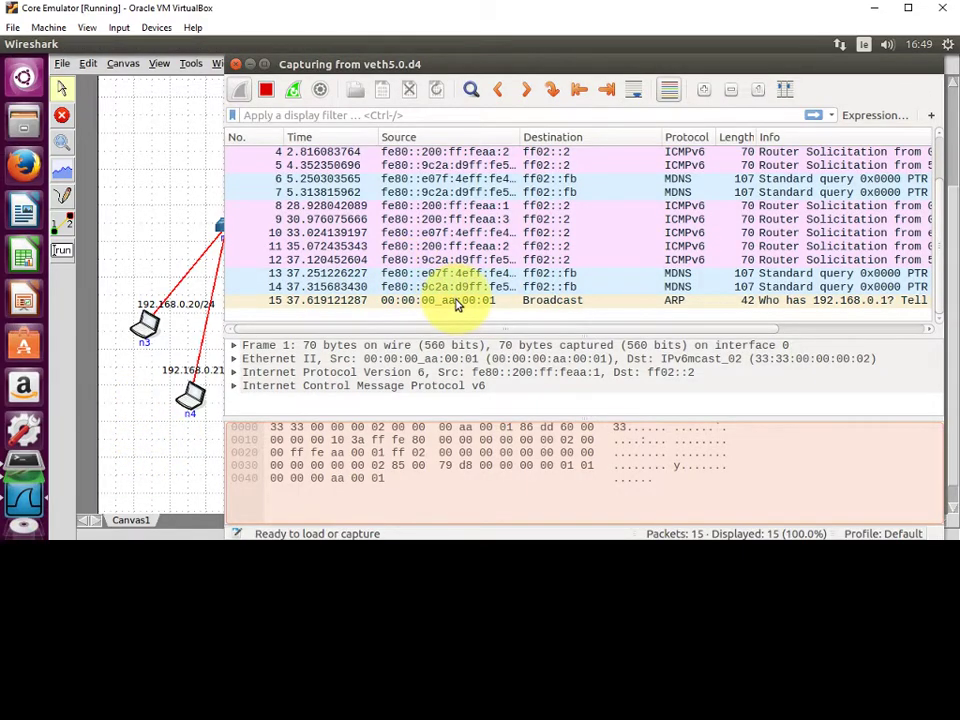
{"action": "left_click", "coordinate": [267, 96]}
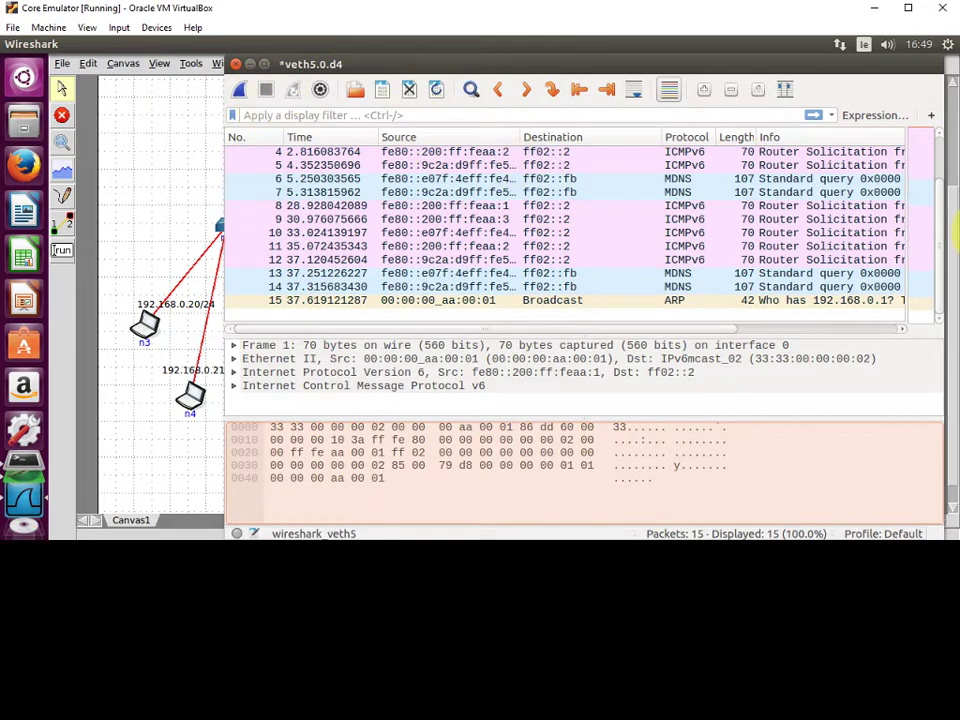
{"action": "scroll", "coordinate": [945, 224], "scroll_direction": "up", "scroll_amount": 1}
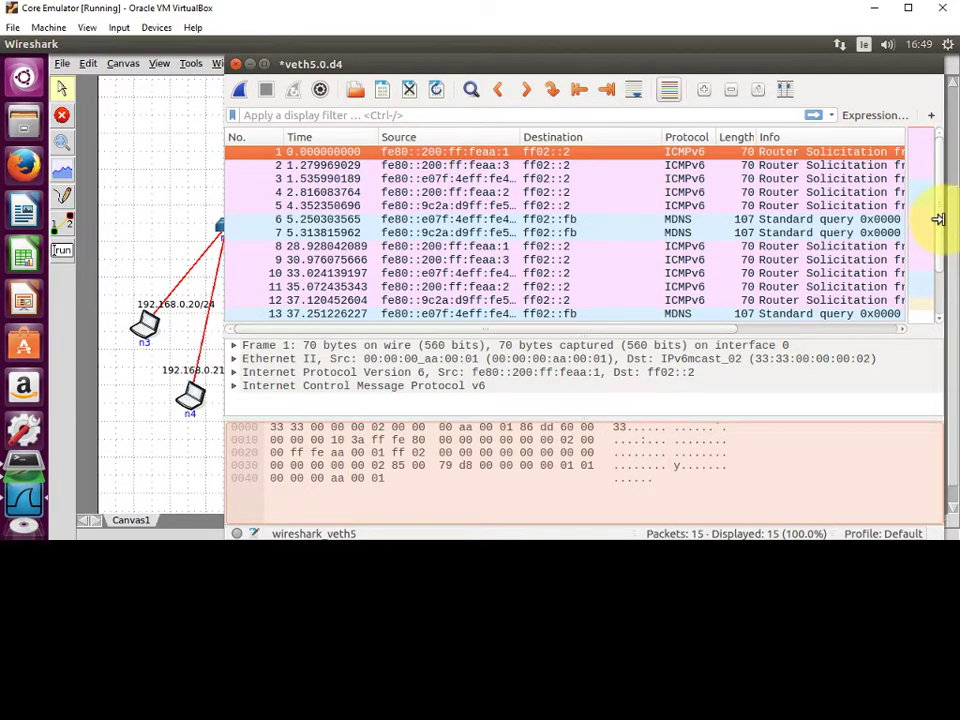
{"action": "scroll", "coordinate": [940, 263], "scroll_direction": "down", "scroll_amount": 1}
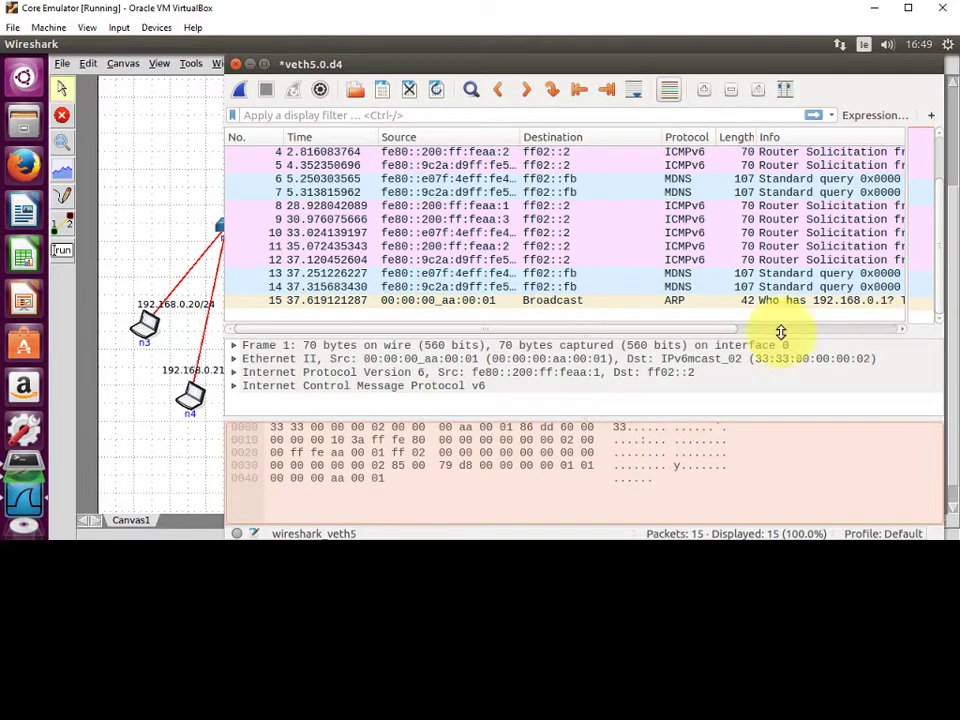
{"action": "double_click", "coordinate": [525, 302]}
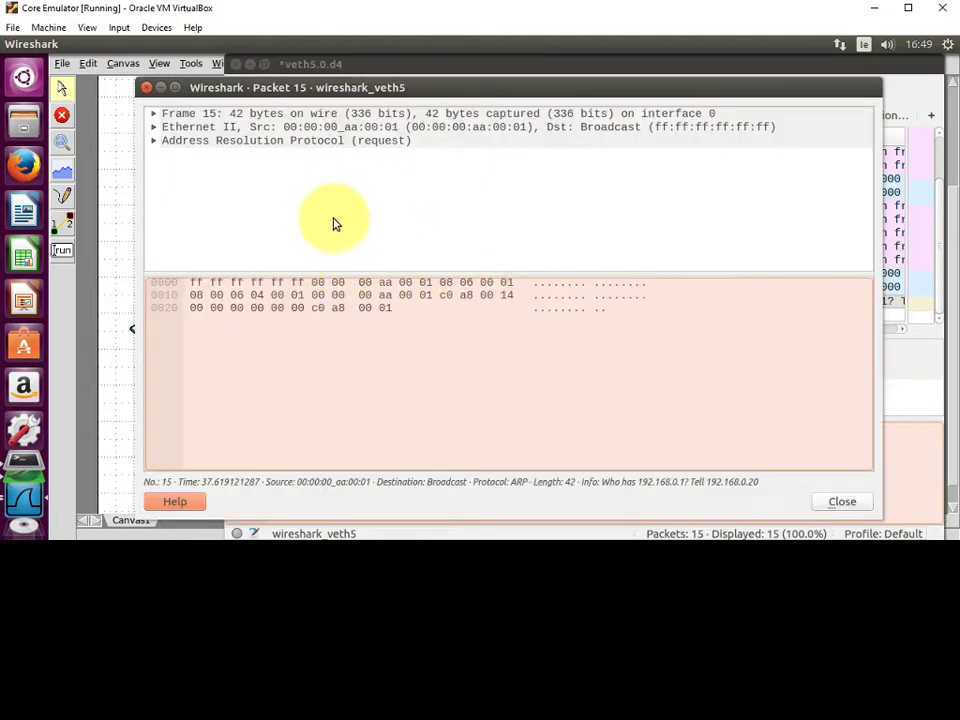
Expand packet 15's frame, Ethernet II and ARP details down to the target MAC, then close it
{"action": "left_click", "coordinate": [153, 115]}
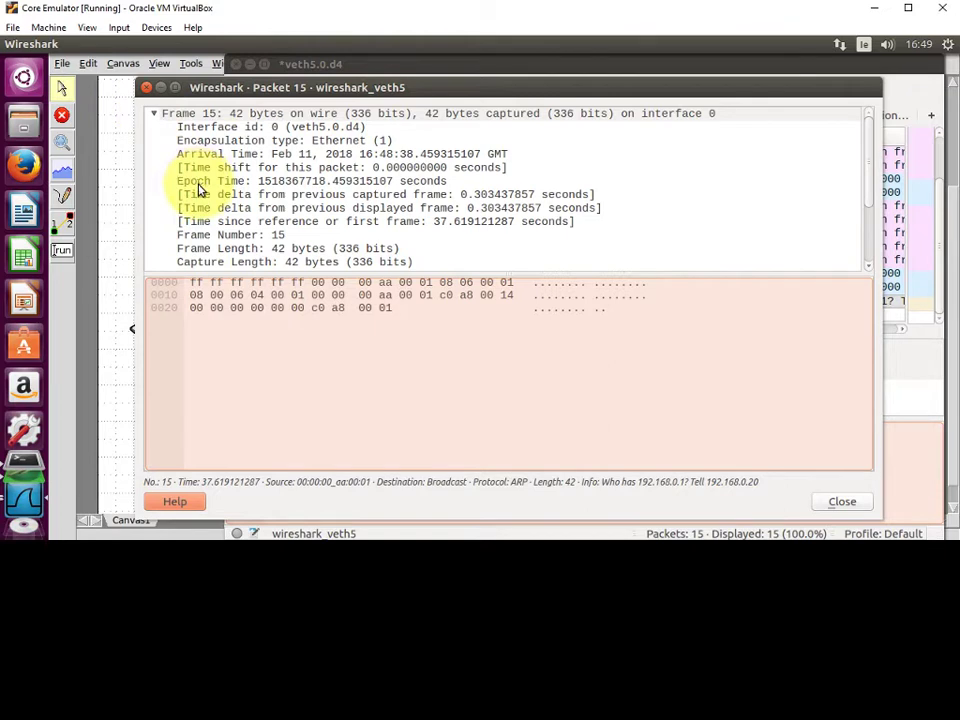
{"action": "scroll", "coordinate": [200, 190], "scroll_direction": "down", "scroll_amount": 3}
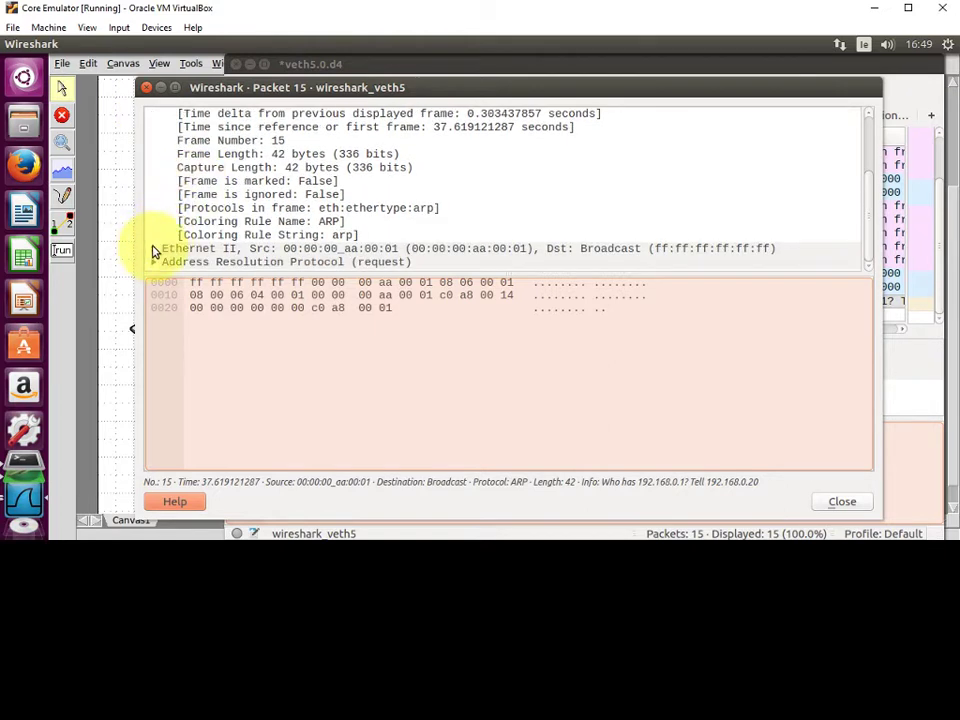
{"action": "left_click", "coordinate": [154, 248]}
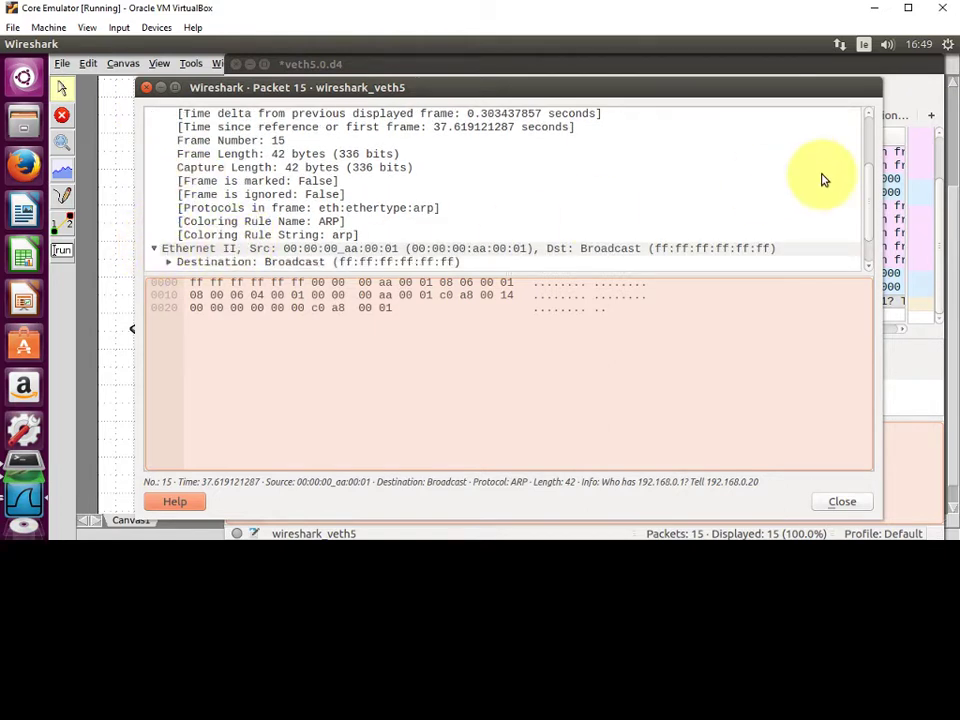
{"action": "scroll", "coordinate": [869, 232], "scroll_direction": "down", "scroll_amount": 1}
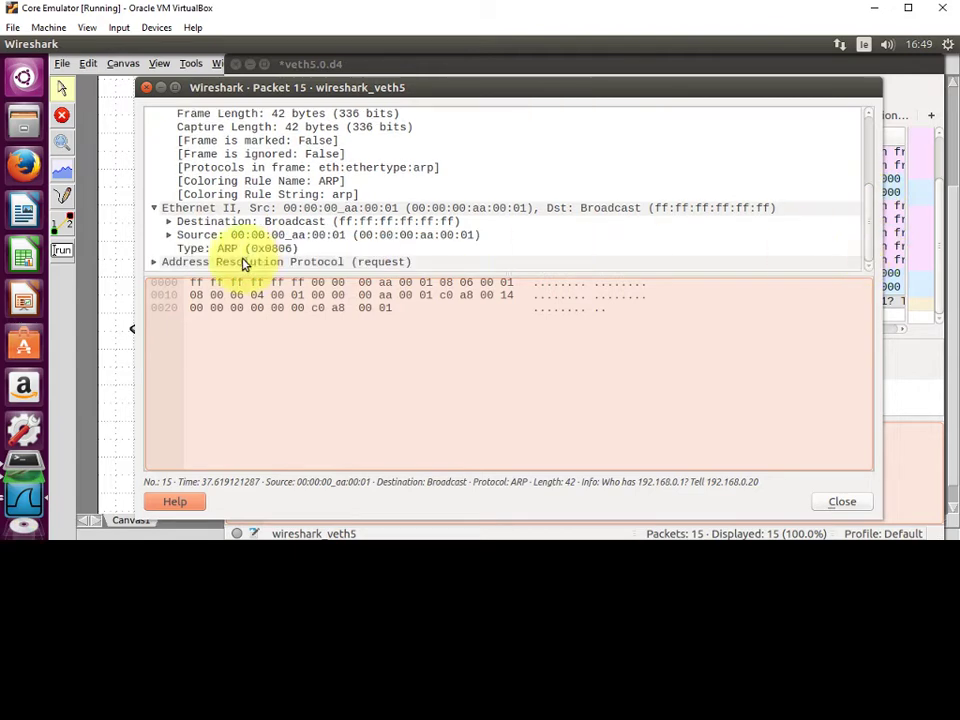
{"action": "left_click", "coordinate": [155, 264]}
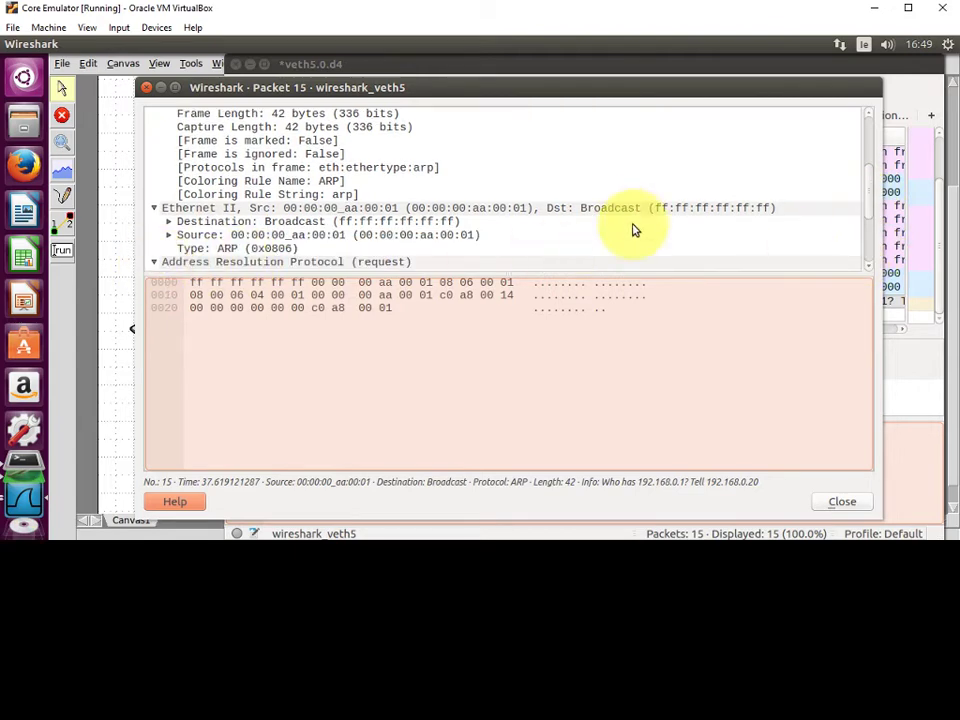
{"action": "scroll", "coordinate": [606, 236], "scroll_direction": "down", "scroll_amount": 2}
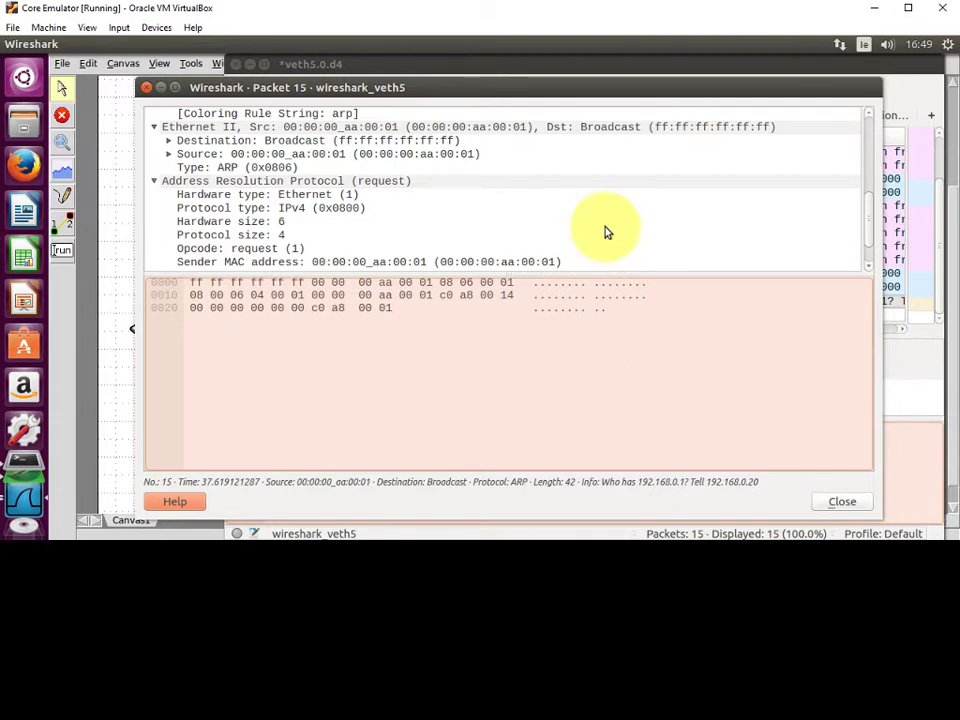
{"action": "scroll", "coordinate": [605, 232], "scroll_direction": "down", "scroll_amount": 1}
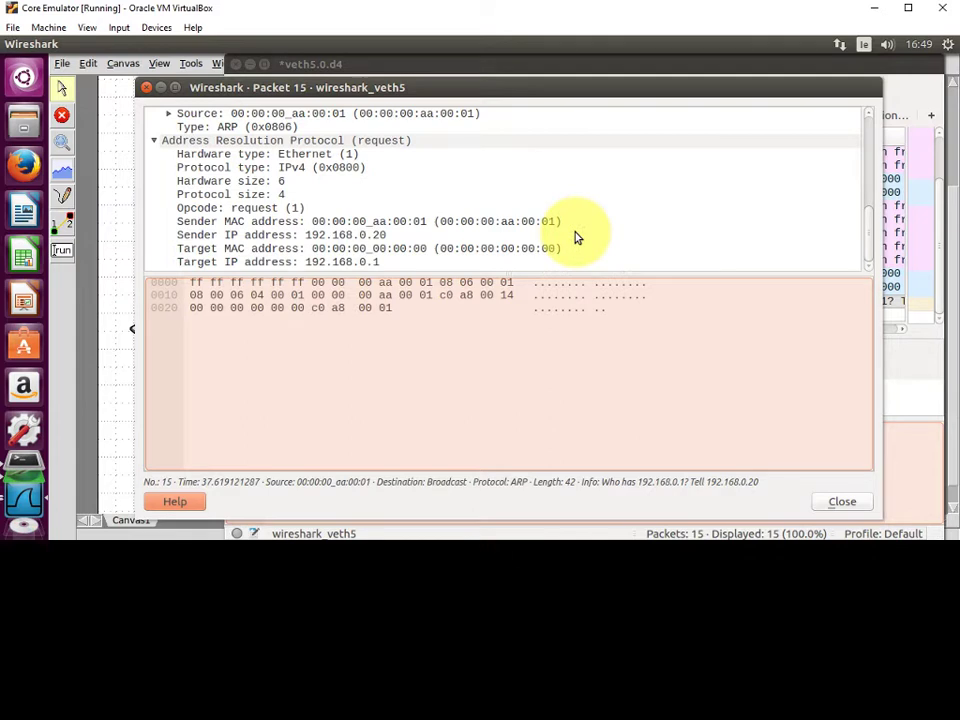
{"action": "left_click", "coordinate": [307, 250]}
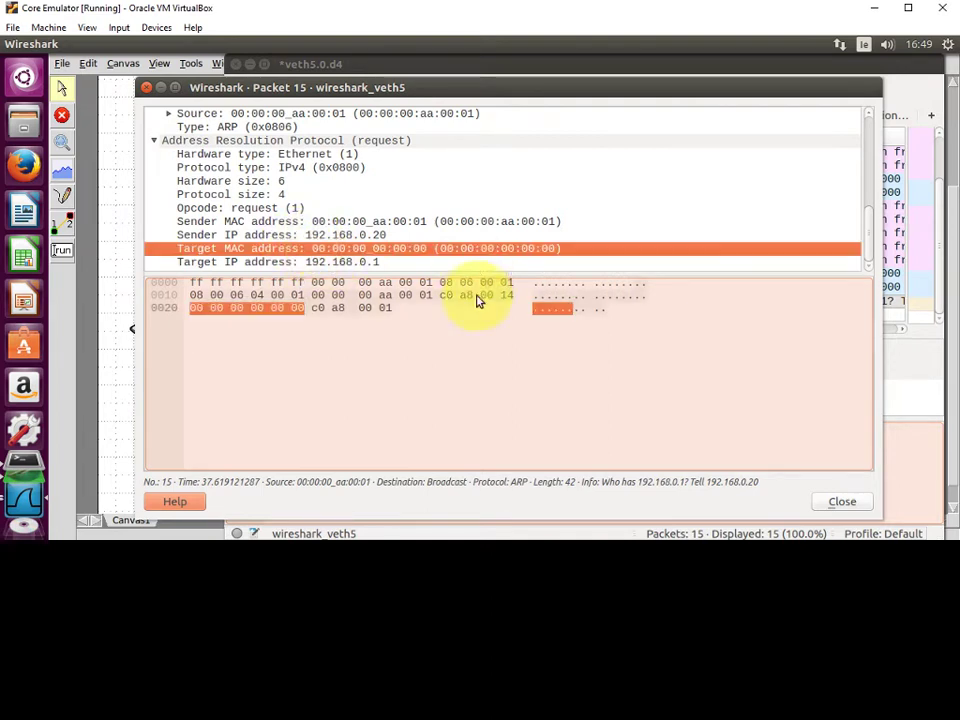
{"action": "left_click", "coordinate": [843, 503]}
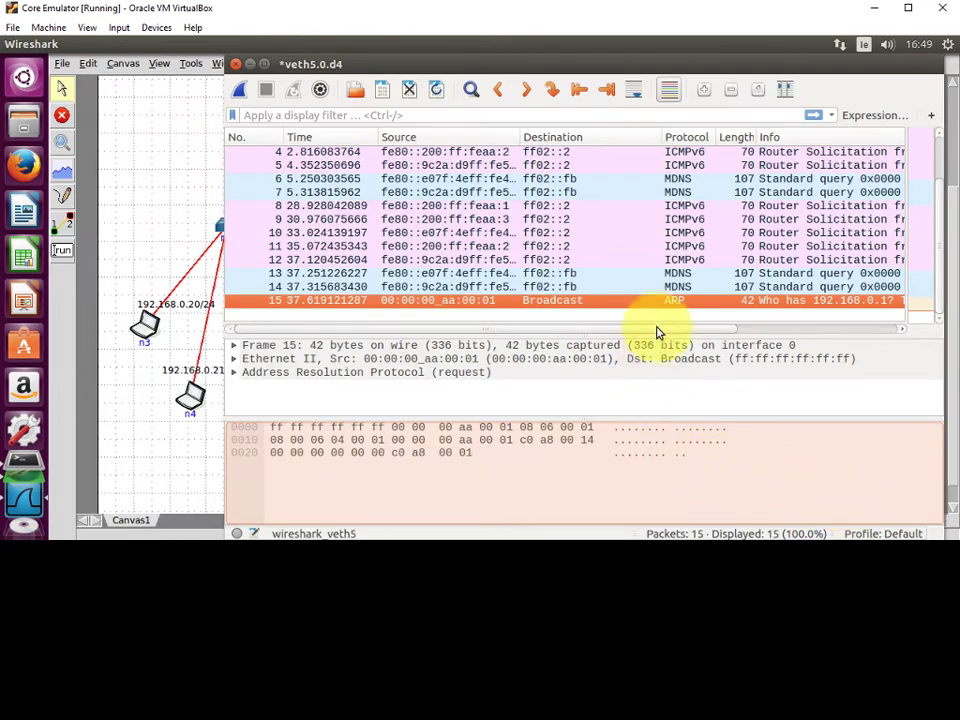
{"action": "double_click", "coordinate": [549, 181]}
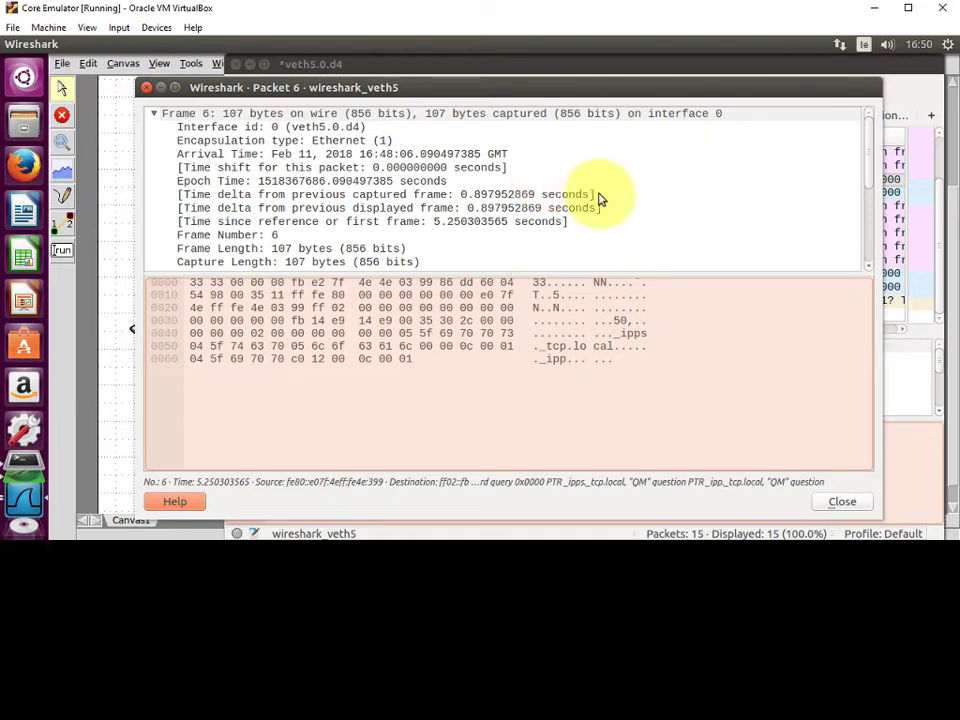
Expand MDNS packet 6's UDP (port 5353) and MDNS query sections, then close the window
{"action": "left_click_drag", "start_coordinate": [872, 177], "coordinate": [862, 256]}
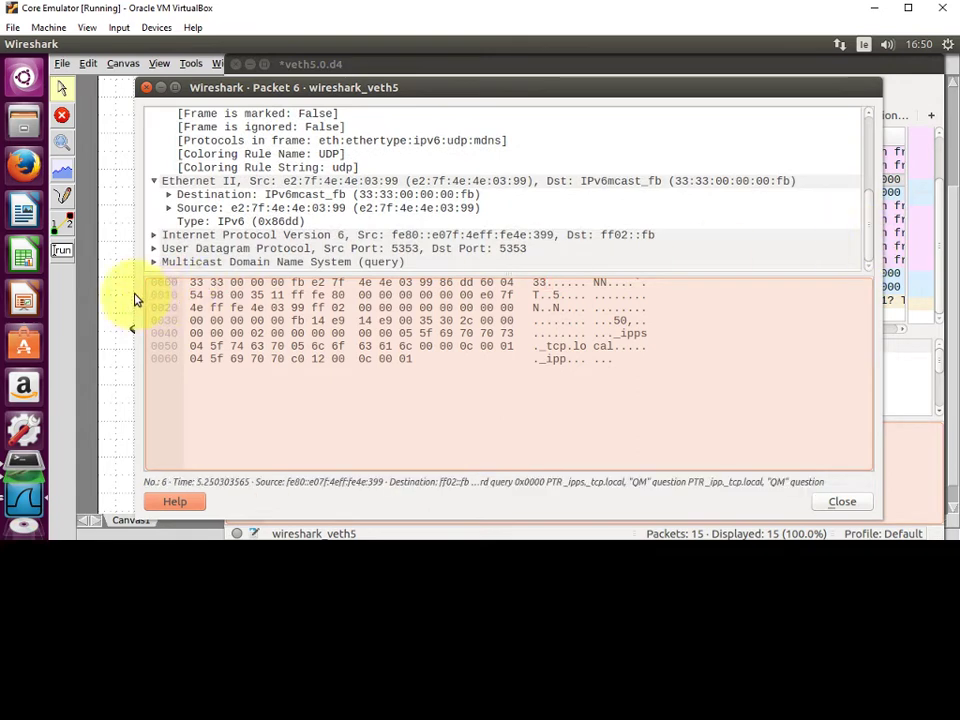
{"action": "left_click", "coordinate": [155, 249]}
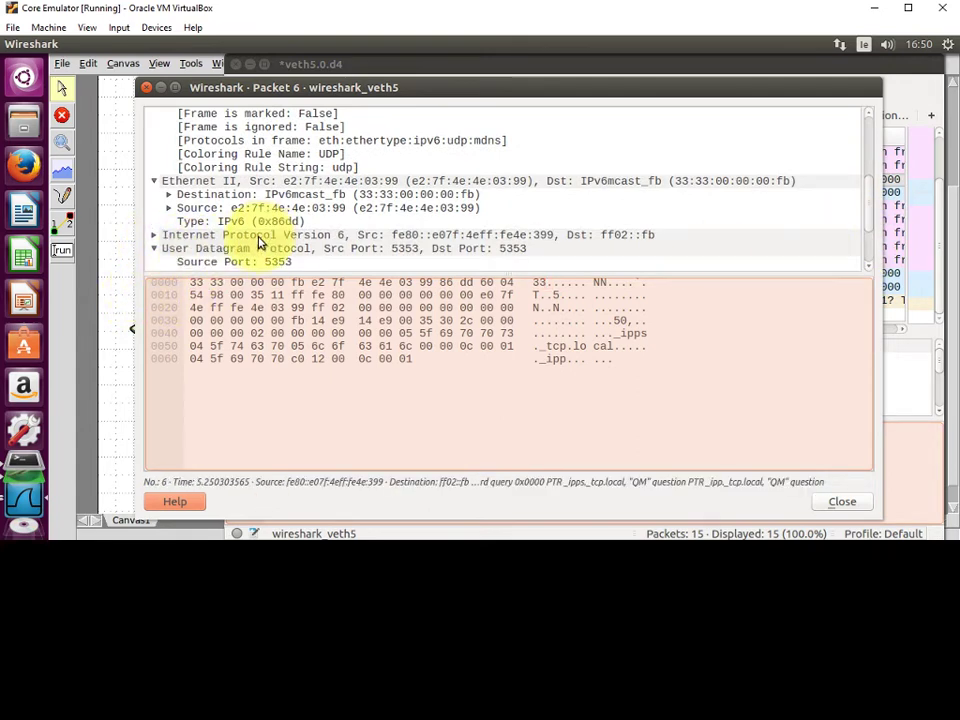
{"action": "scroll", "coordinate": [300, 236], "scroll_direction": "down", "scroll_amount": 1}
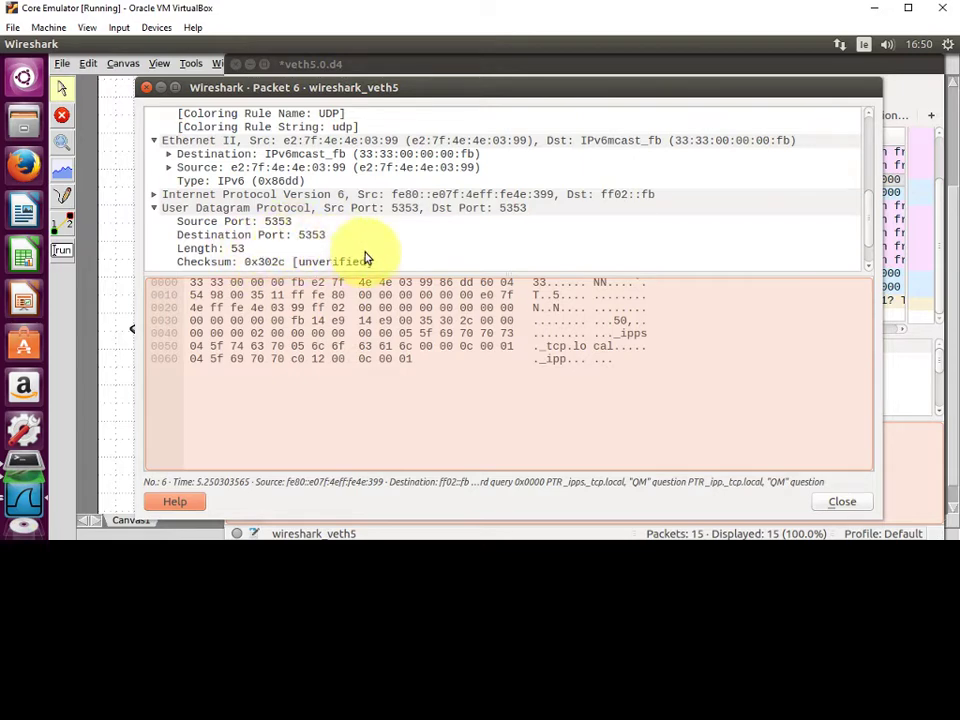
{"action": "scroll", "coordinate": [381, 247], "scroll_direction": "down", "scroll_amount": 1}
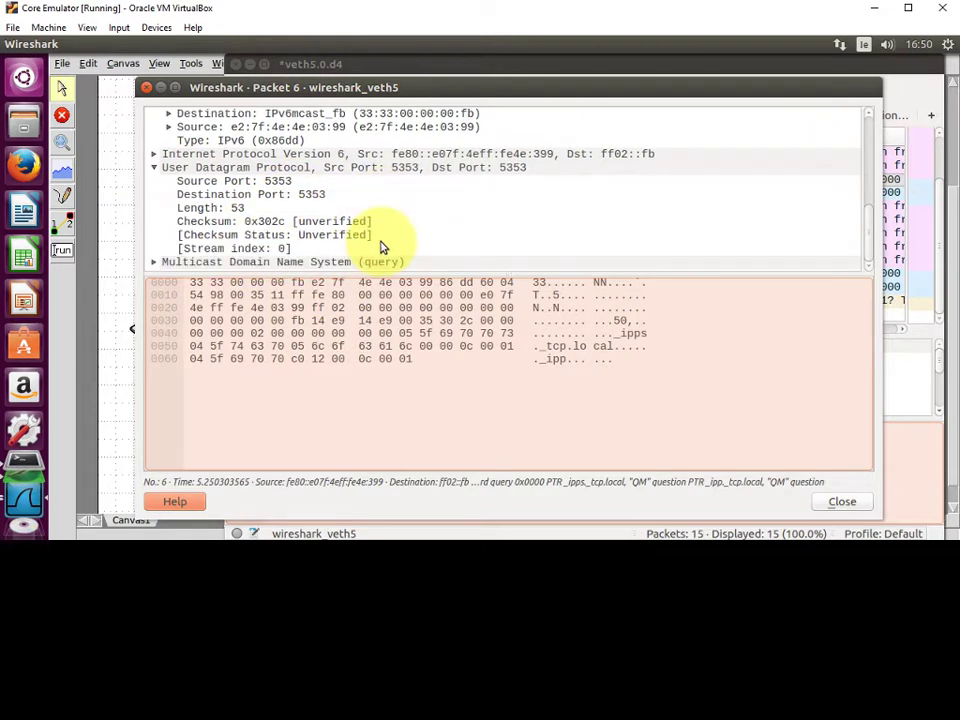
{"action": "left_click", "coordinate": [255, 266]}
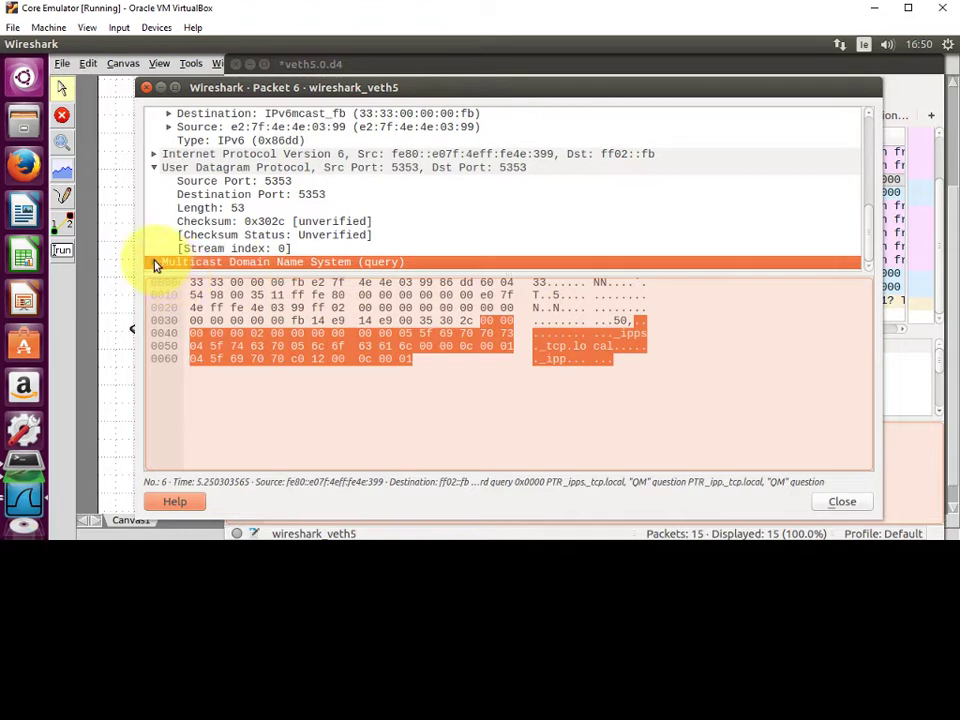
{"action": "double_click", "coordinate": [230, 261]}
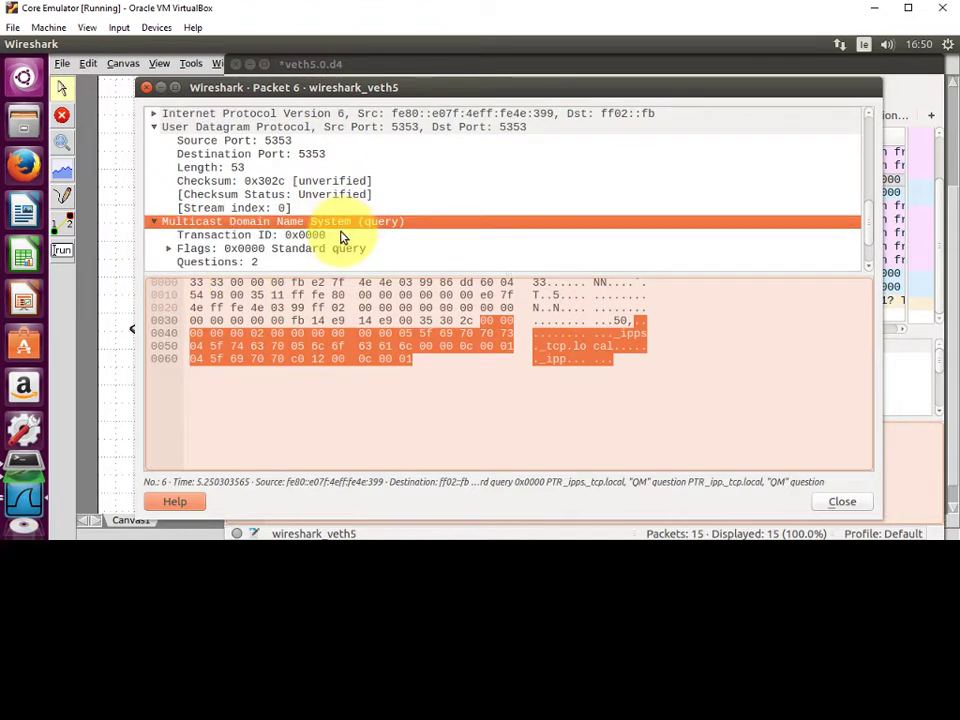
{"action": "scroll", "coordinate": [340, 237], "scroll_direction": "down", "scroll_amount": 1}
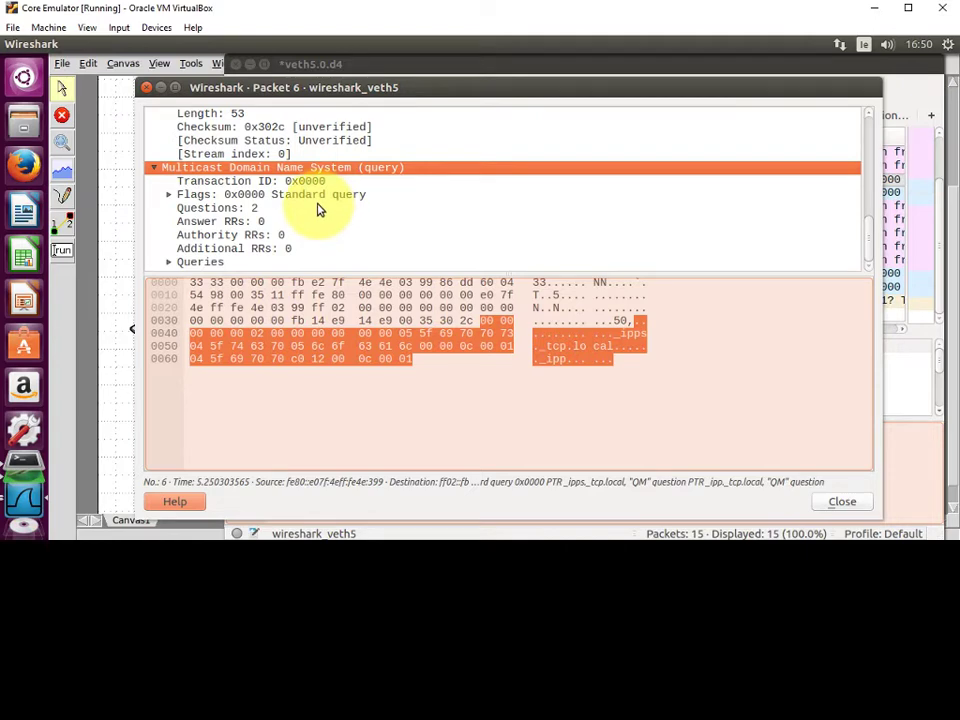
{"action": "left_click", "coordinate": [849, 508]}
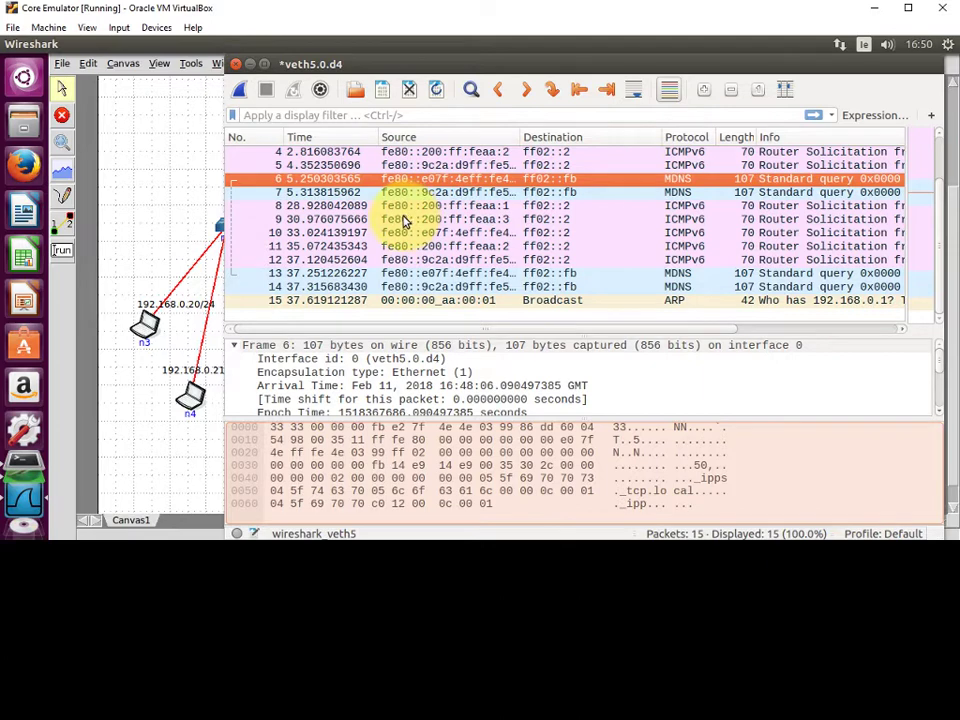
Filter the packet list with arp and select the remaining ARP frame 15
{"action": "left_click", "coordinate": [262, 116]}
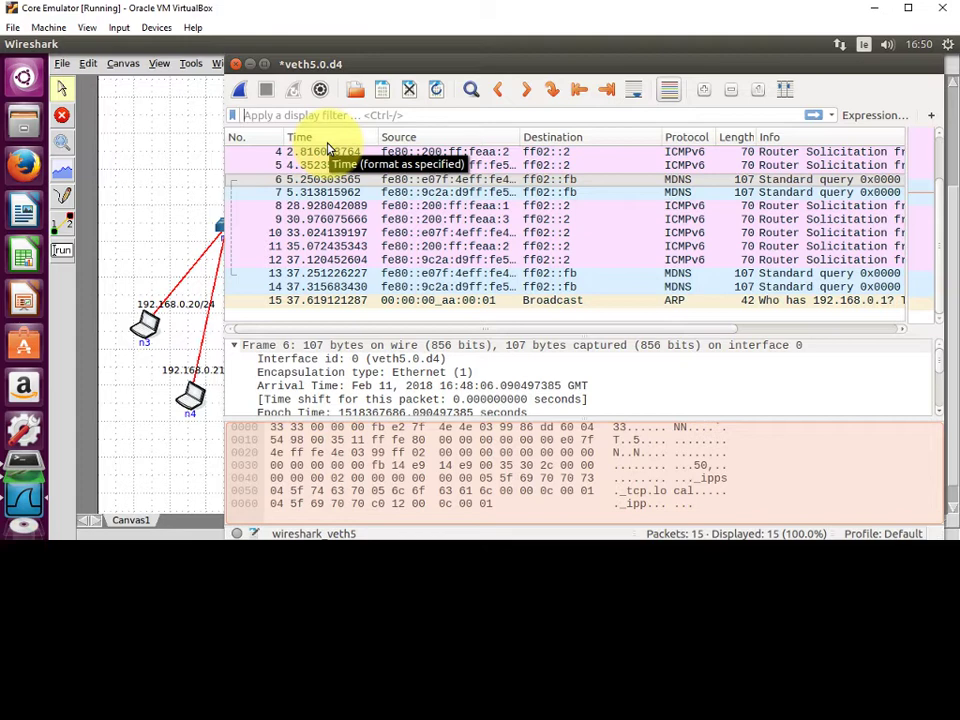
{"action": "type", "text": "arp"}
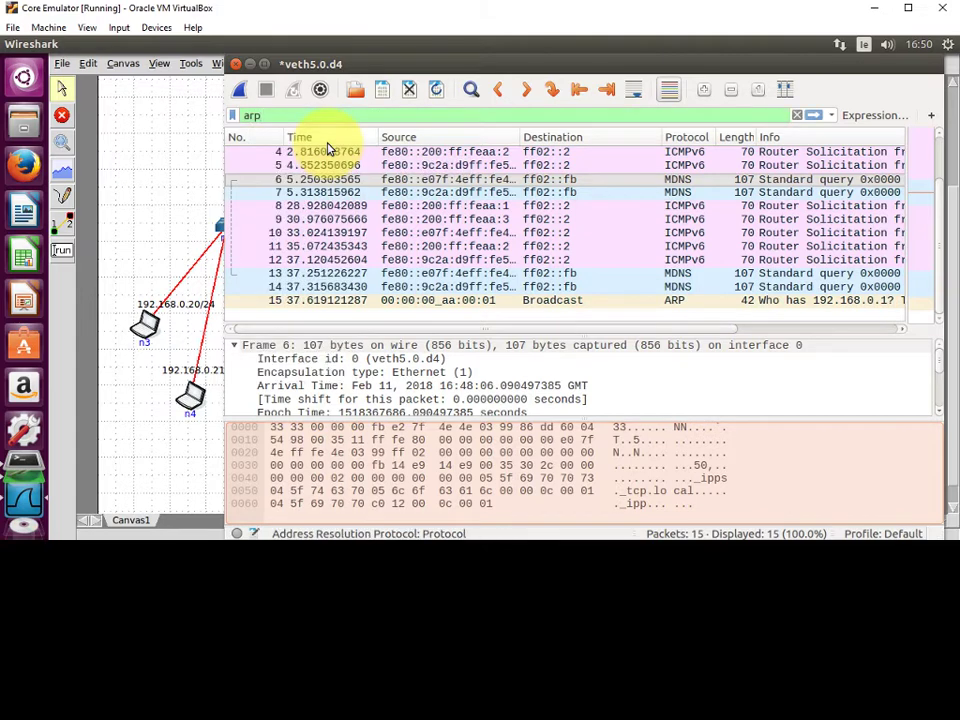
{"action": "key", "text": "Return"}
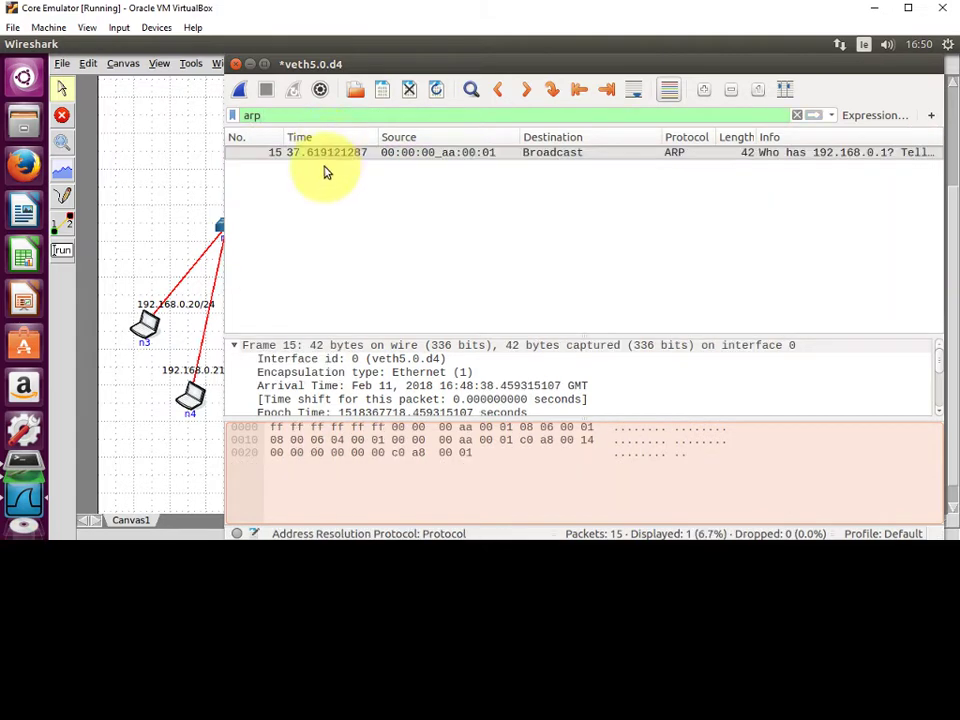
{"action": "left_click", "coordinate": [702, 155]}
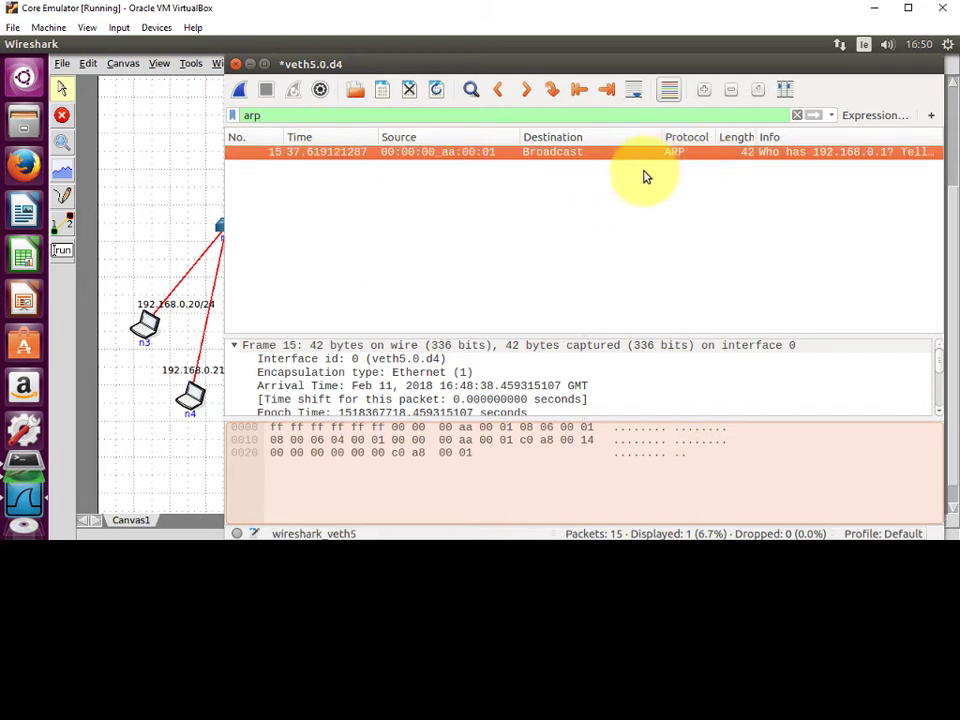
{"action": "left_click", "coordinate": [289, 114]}
Replace the arp filter with mdns to list frames 6, 7, 13 and 14
{"action": "key", "text": "BackSpace"}
{"action": "key", "text": "BackSpace"}
{"action": "key", "text": "BackSpace"}
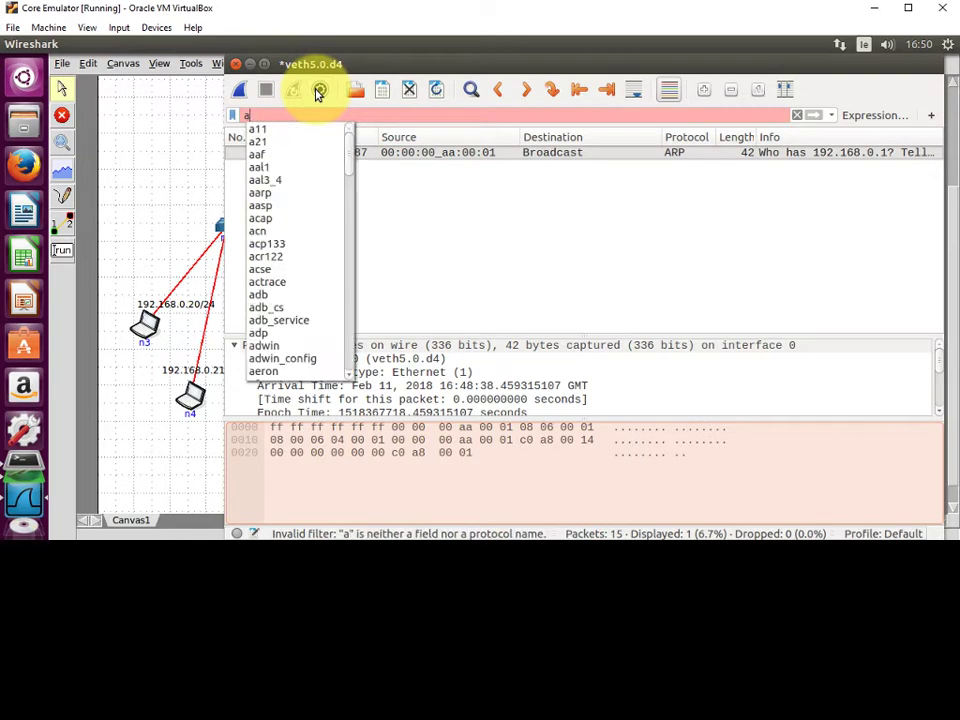
{"action": "type", "text": "md"}
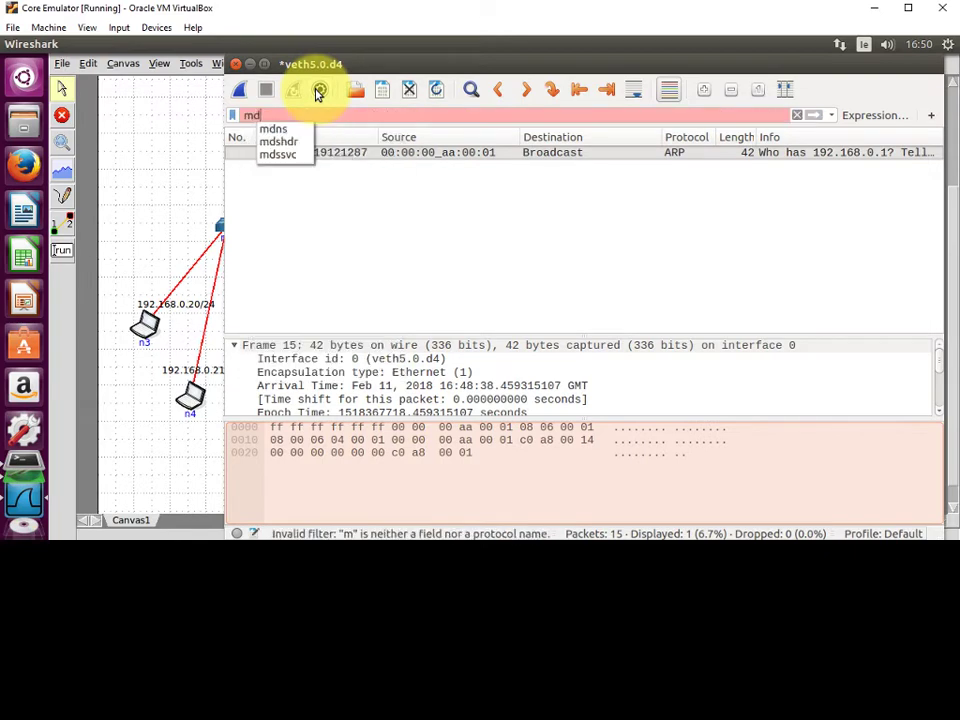
{"action": "type", "text": "ns"}
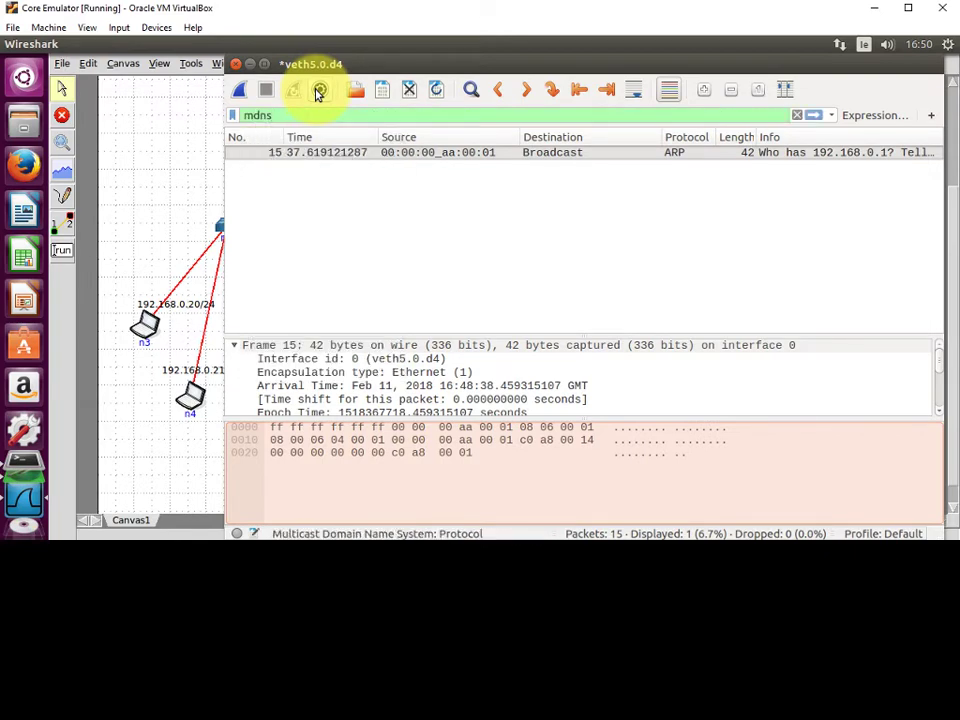
{"action": "key", "text": "Return"}
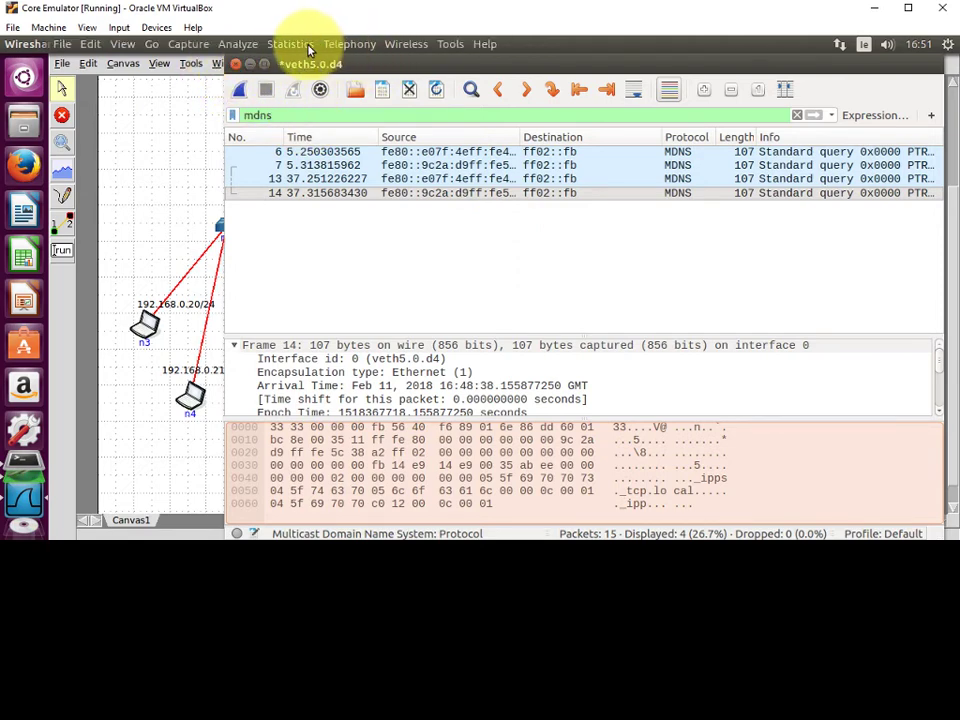
{"action": "left_click", "coordinate": [200, 46]}
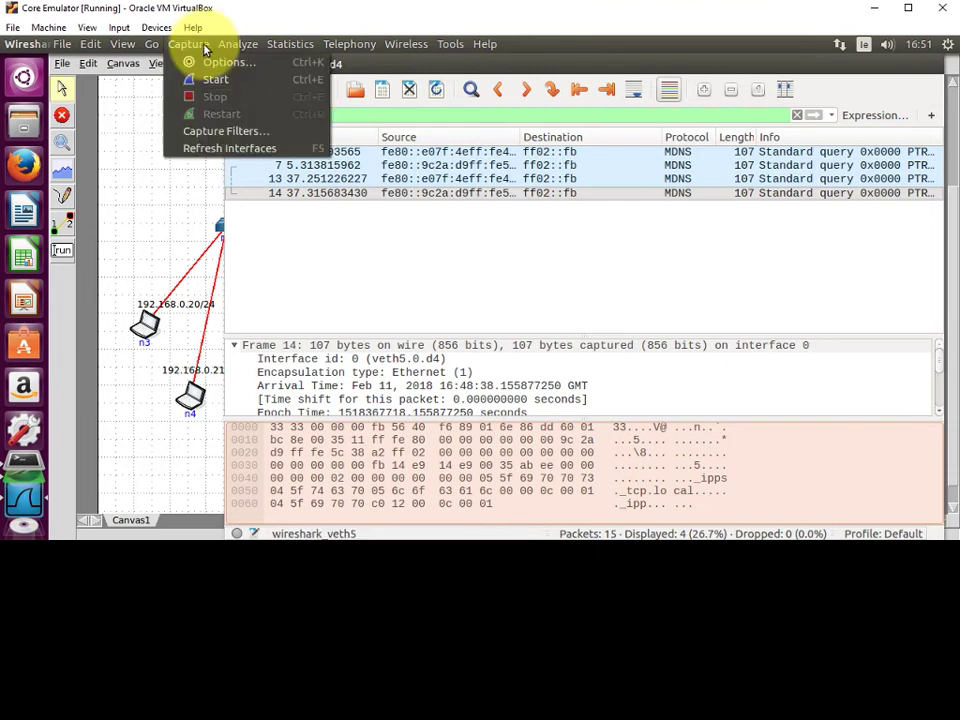
{"action": "mouse_move", "coordinate": [238, 46]}
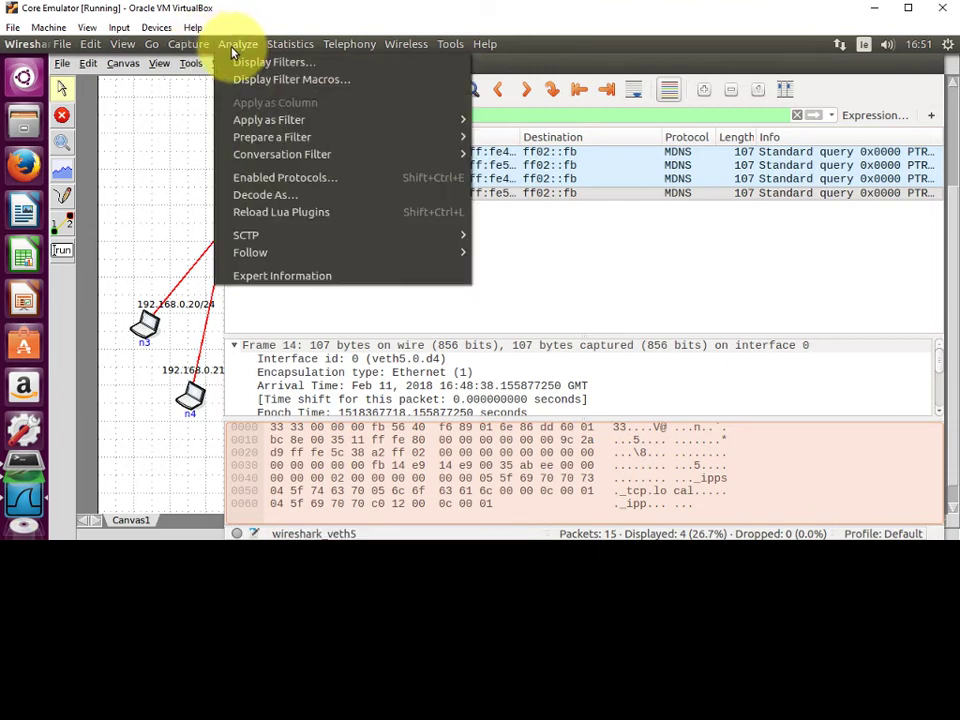
{"action": "mouse_move", "coordinate": [120, 46]}
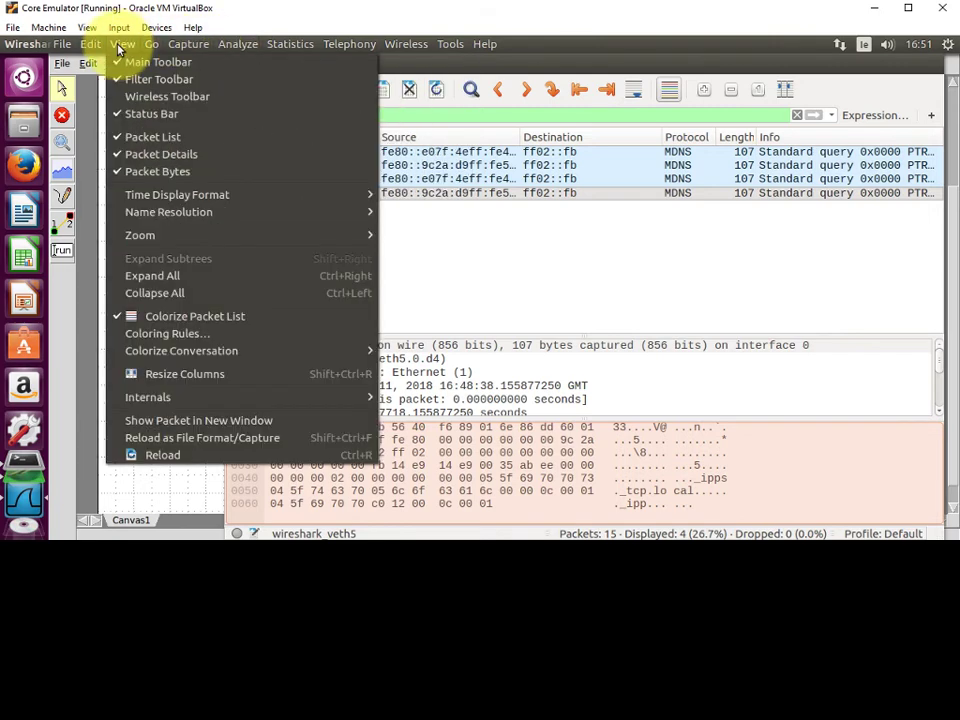
{"action": "mouse_move", "coordinate": [343, 46]}
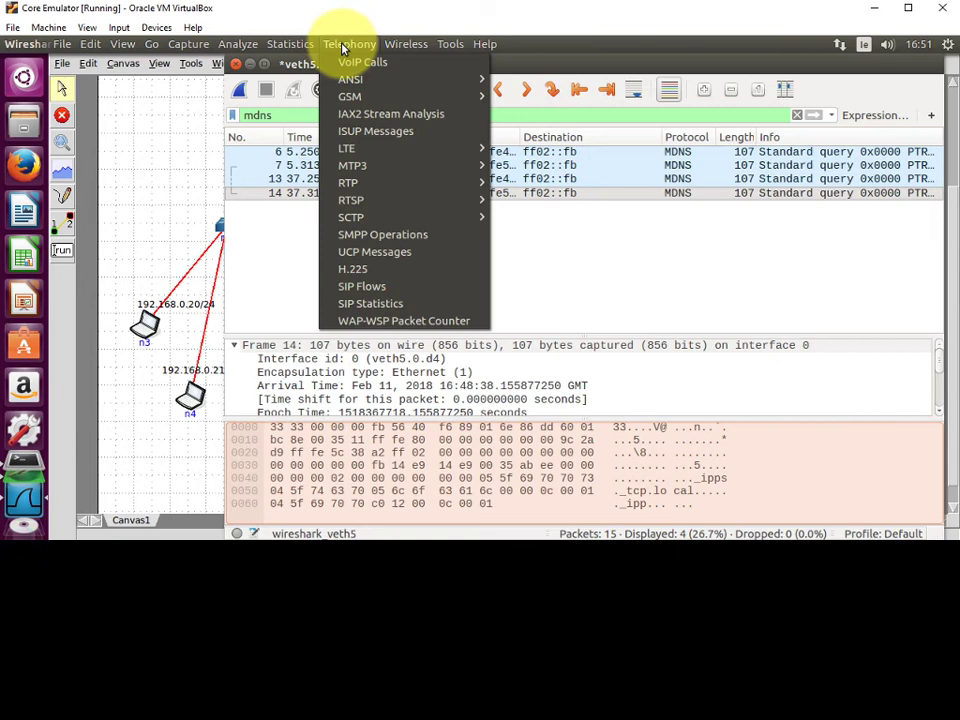
{"action": "left_click", "coordinate": [280, 165]}
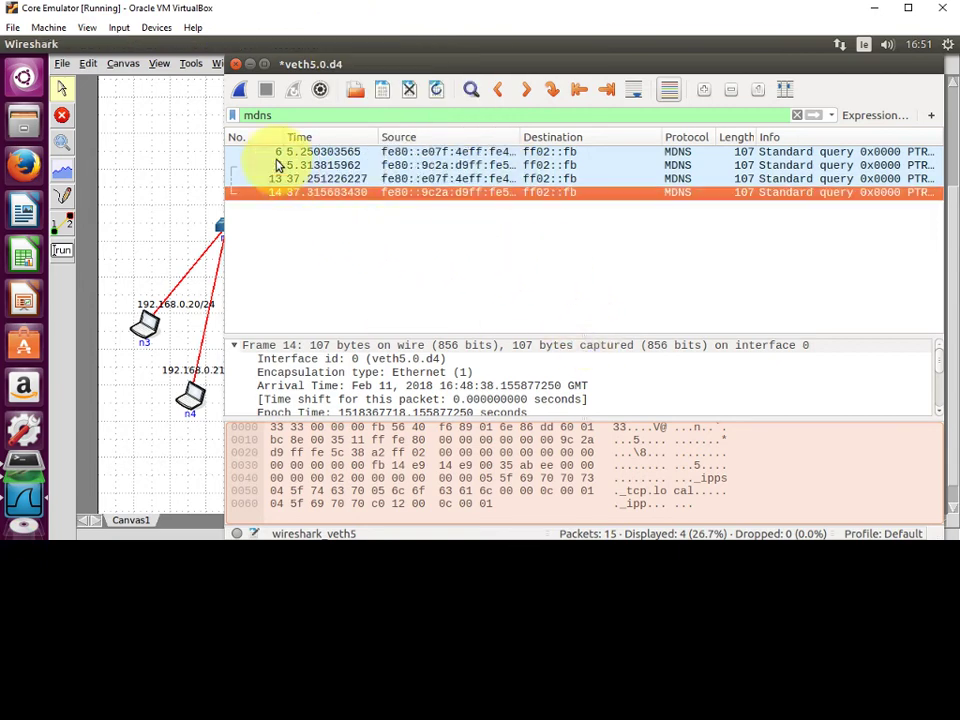
{"action": "left_click", "coordinate": [237, 63]}
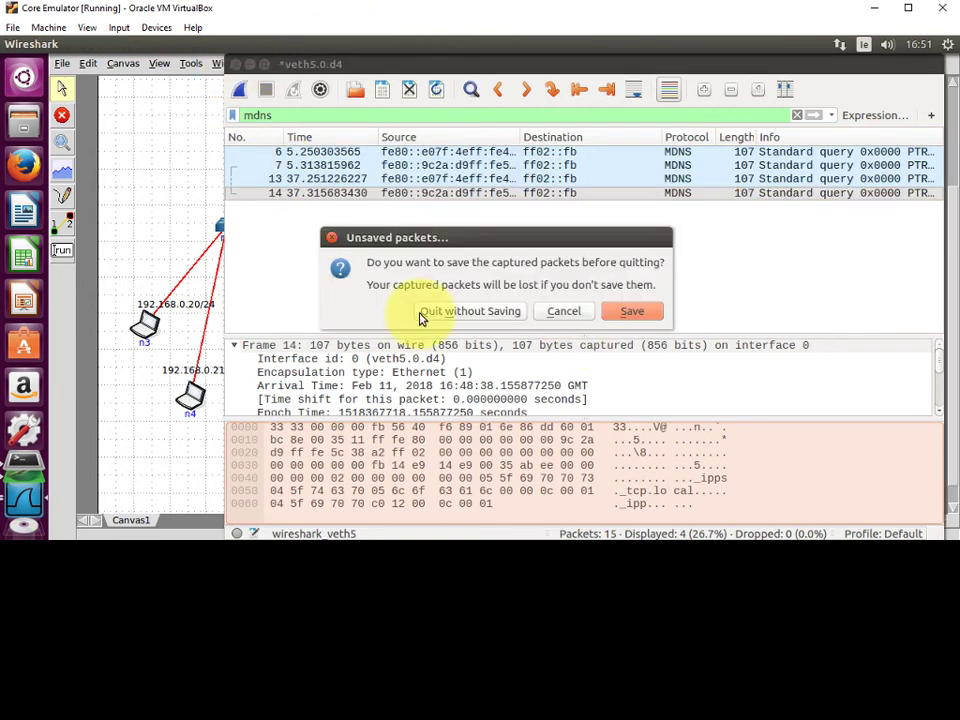
Quit Wireshark without saving and stop the CORE emulation session
{"action": "left_click", "coordinate": [469, 316]}
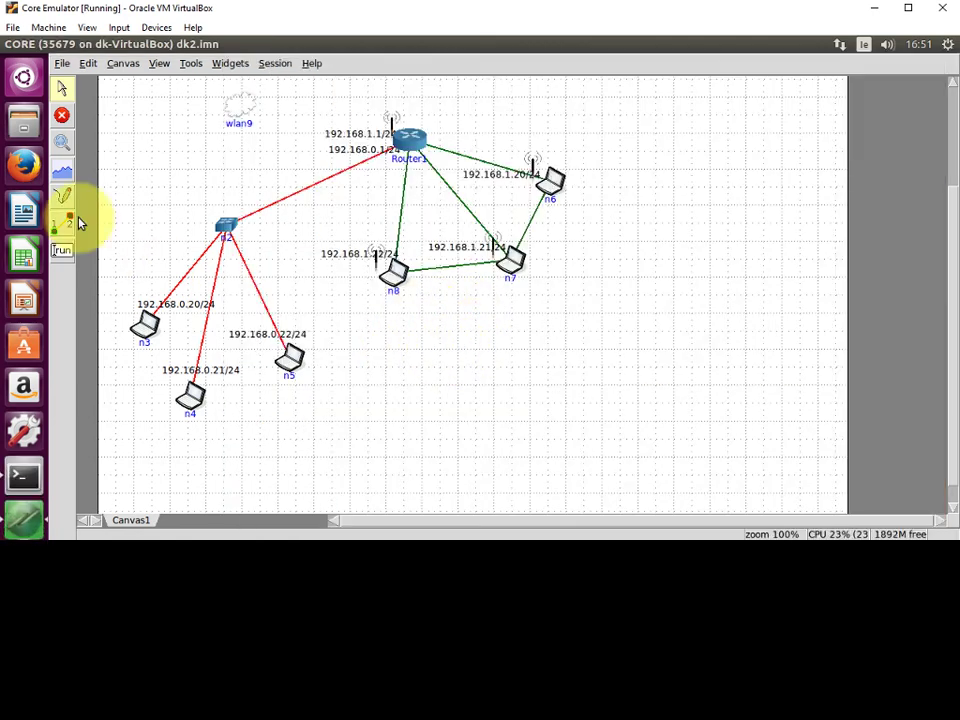
{"action": "left_click", "coordinate": [61, 116]}
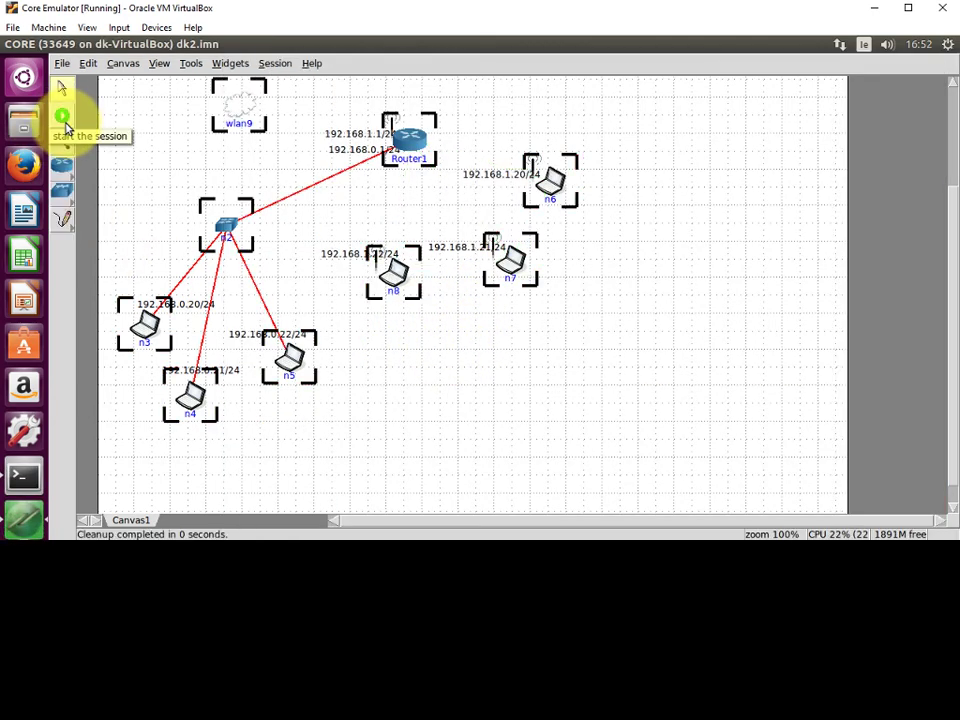